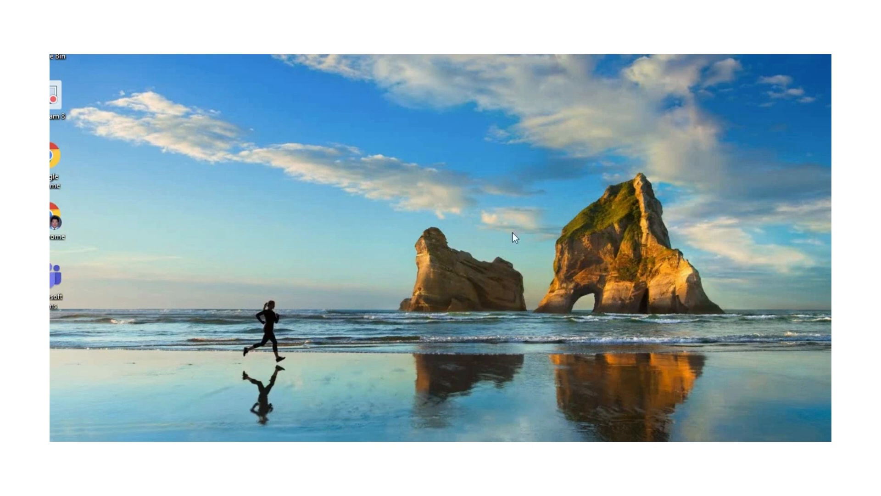
Switch from the desktop to the Excel workbook containing the comparison operators sheet.
key("XF86AudioRaiseVolume")
key("XF86AudioRaiseVolume")
left_click(545, 465)
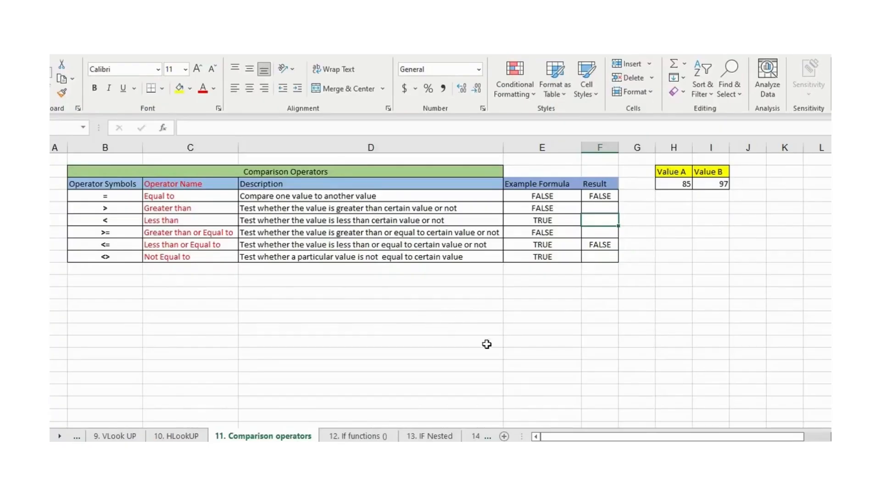
Look over the HLookUP and VLook UP sheets and return to the Comparison operators sheet.
left_click(180, 437)
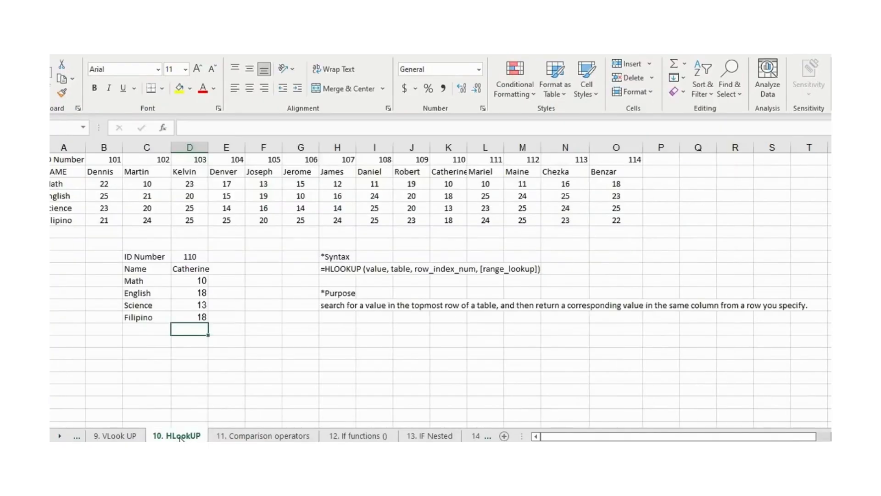
left_click(124, 437)
left_click(272, 437)
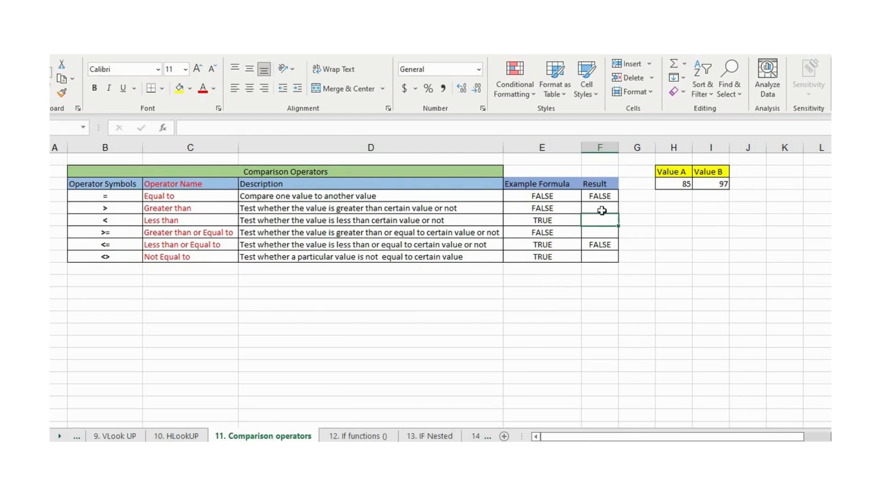
Clear the existing entries in the Result column from the Equal to row through the Less than or Equal to row.
left_click_drag(598, 198, 596, 246)
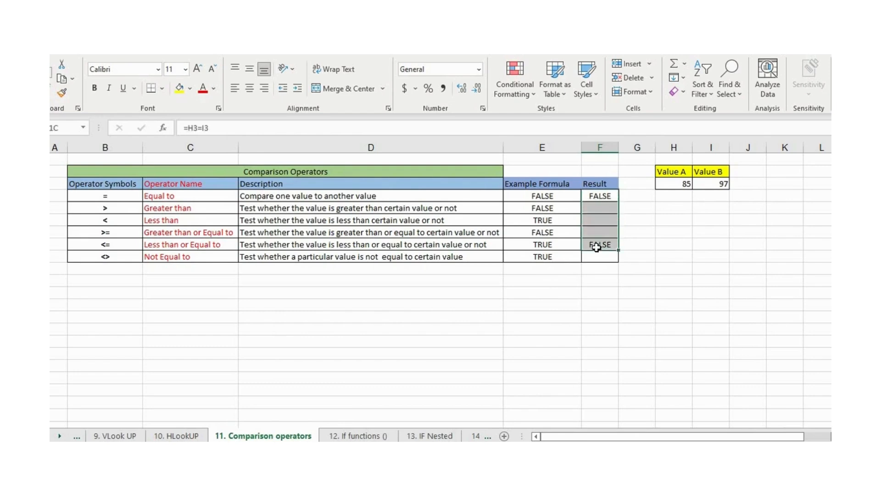
key("Delete")
left_click(514, 303)
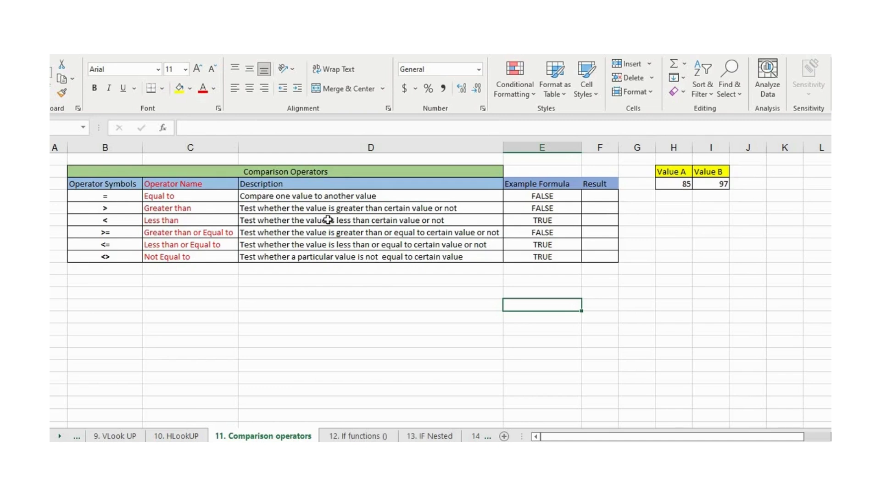
Examine the <, >= and <= operator symbols and the Value A and Value B cells used for the comparisons.
left_click(114, 222)
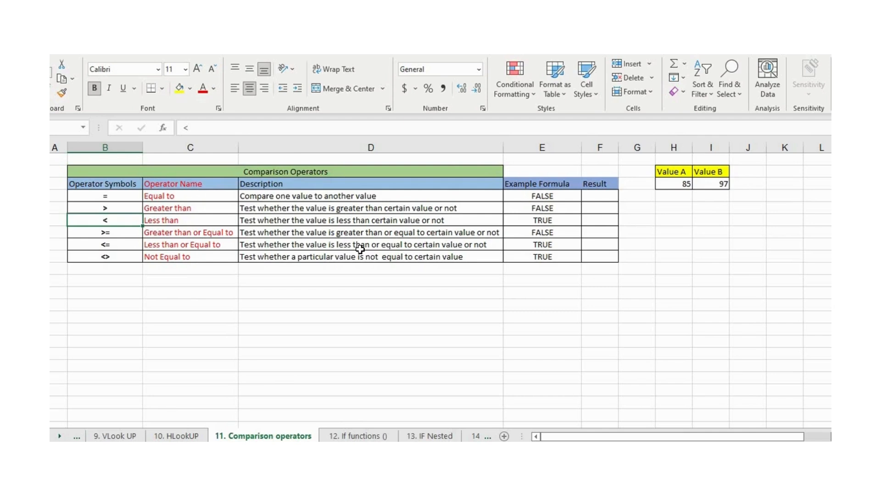
left_click(119, 236)
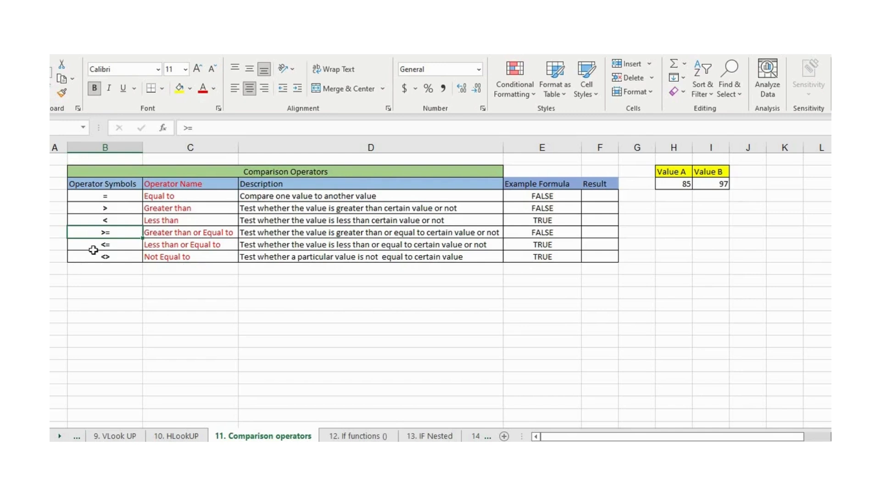
left_click(124, 245)
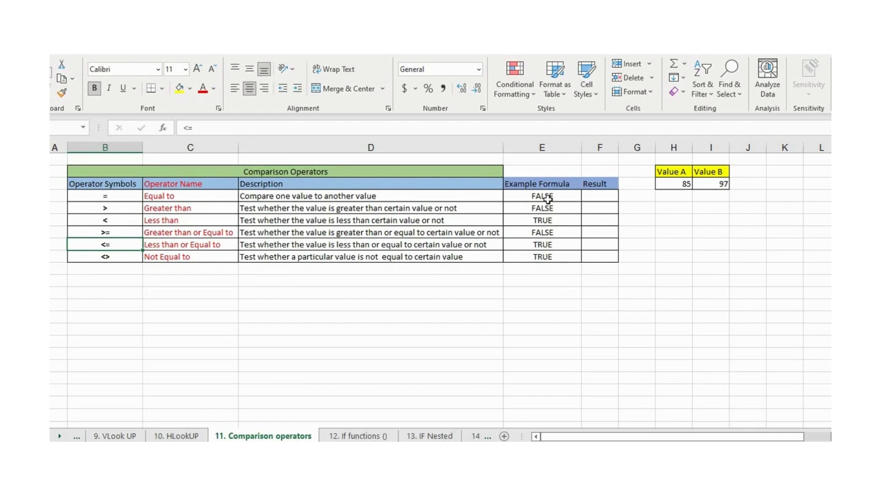
left_click(675, 186)
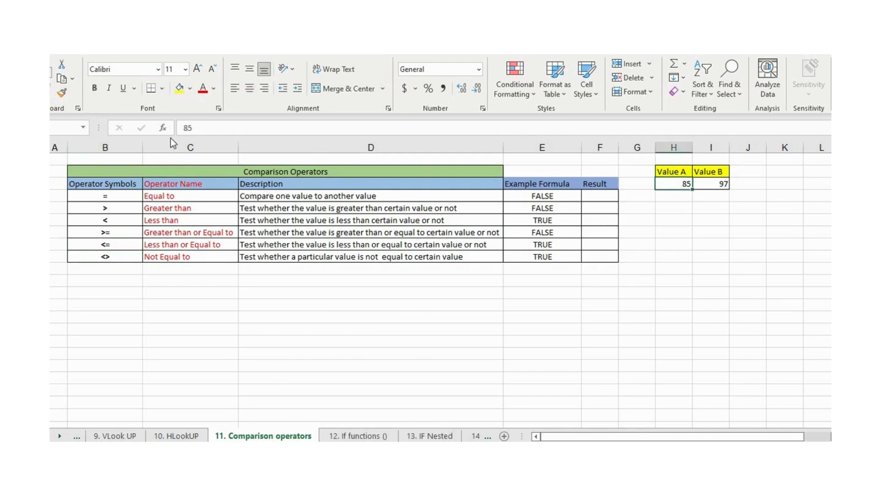
left_click(715, 186)
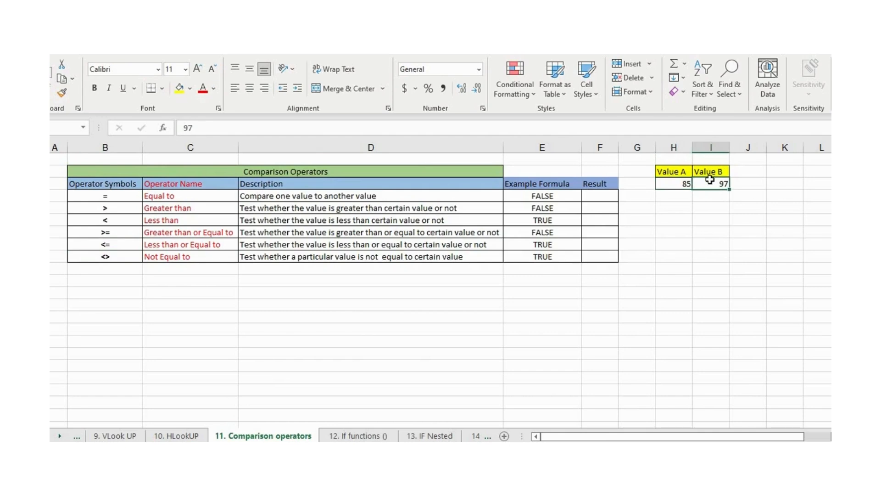
Enter the formula =H3=I3 in the Result cell of the Equal to row.
left_click(592, 195)
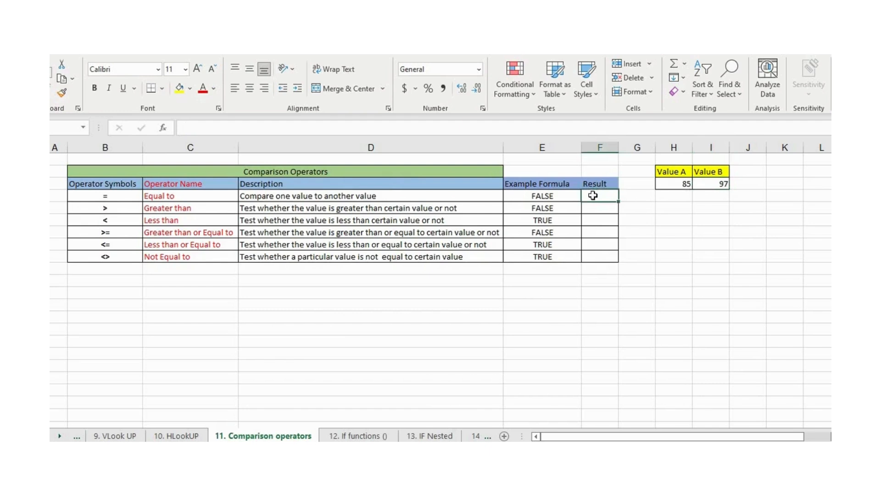
type("=")
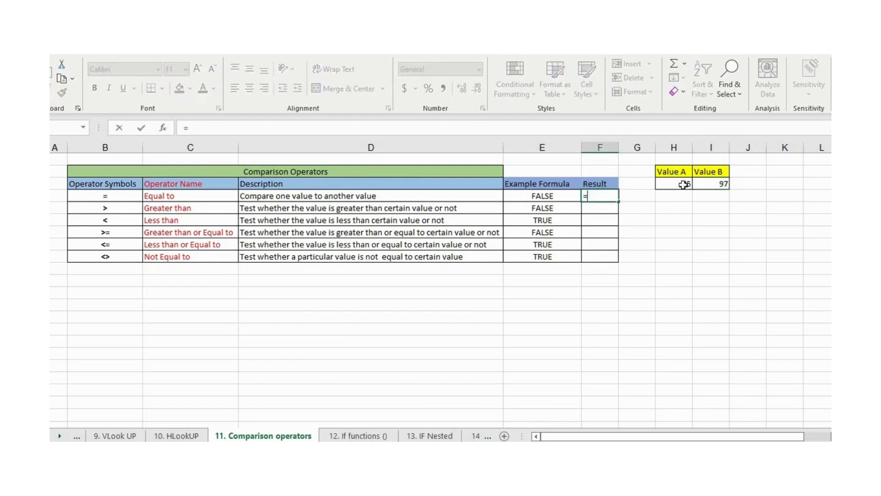
left_click(683, 184)
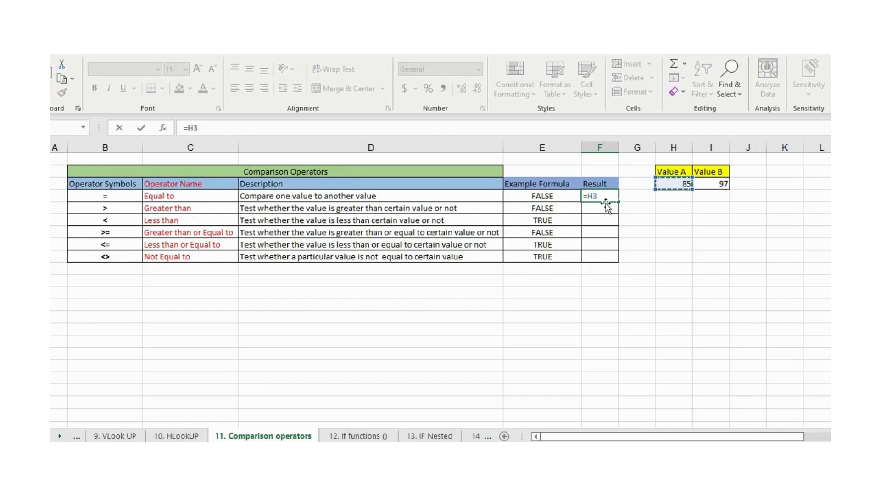
type("=")
left_click(712, 184)
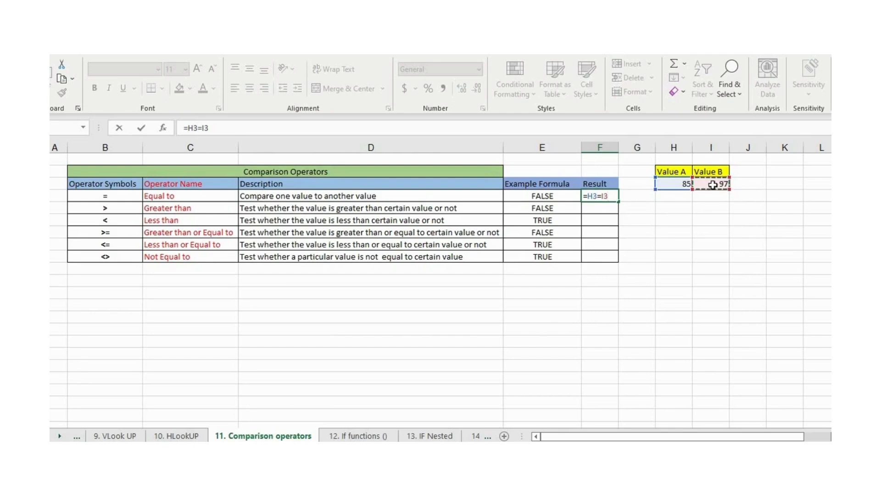
key("Return")
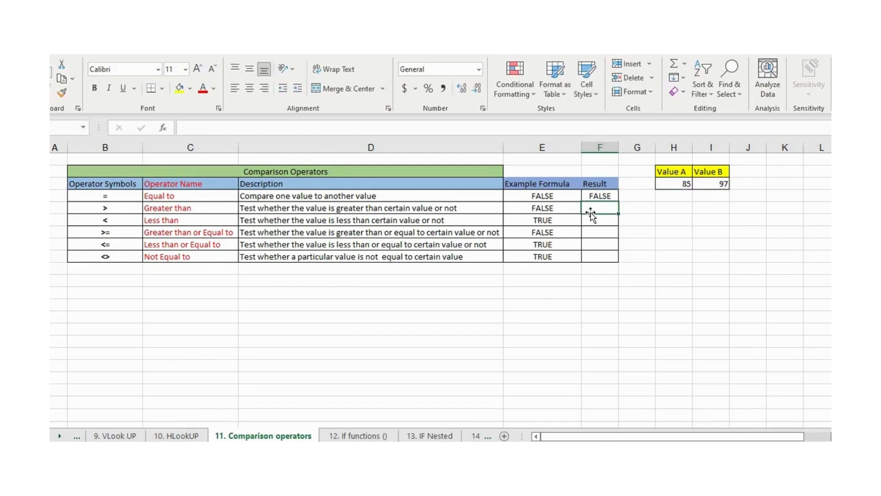
Enter the formula =I3>H3 in the Result cell of the Greater than row.
type("=")
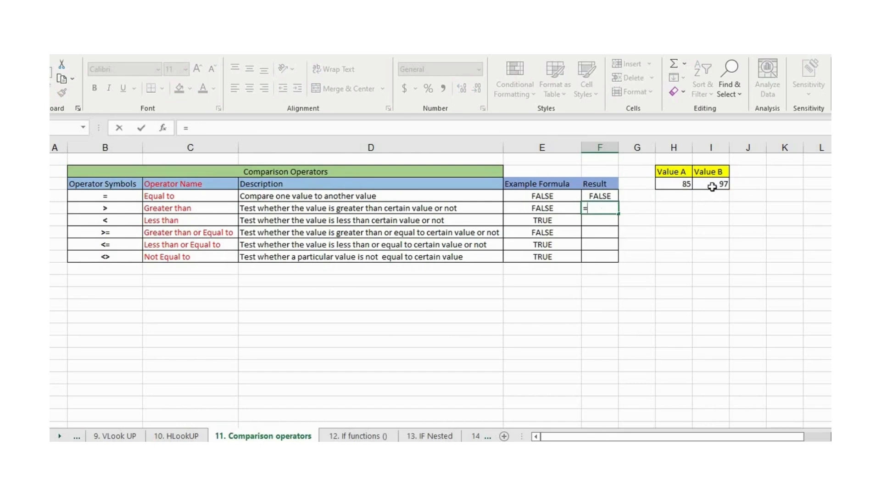
left_click(711, 186)
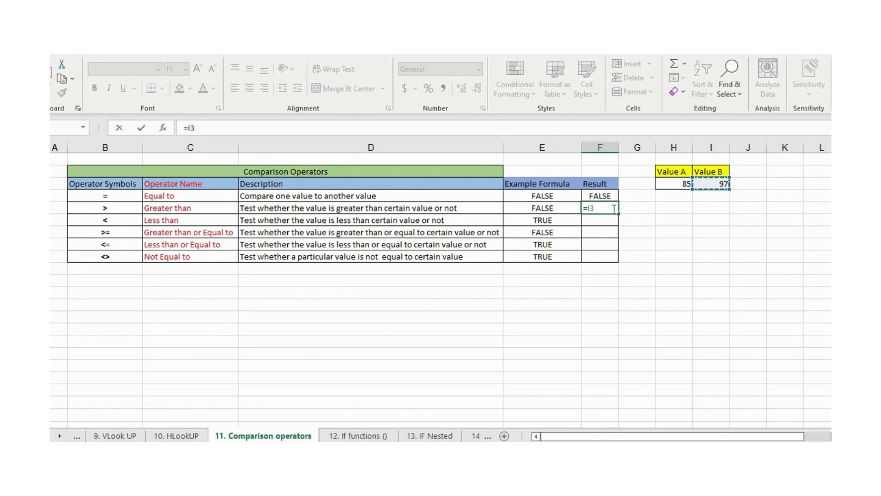
type(">")
left_click(666, 185)
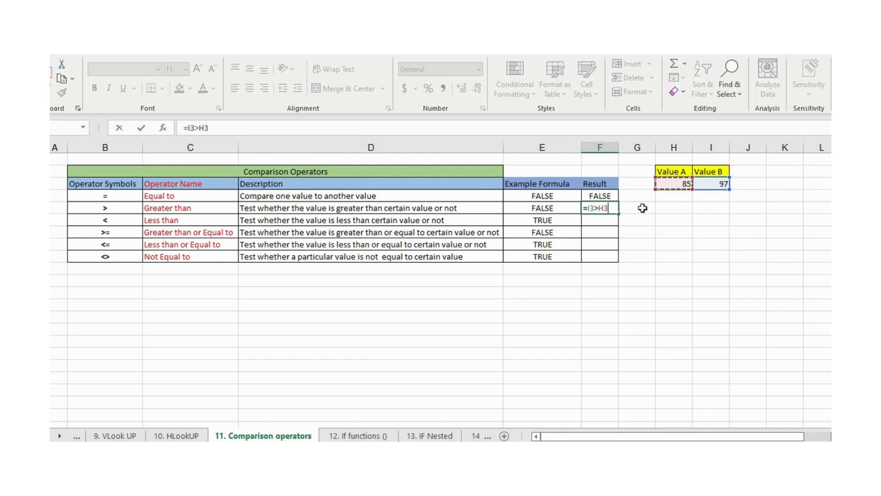
key("Return")
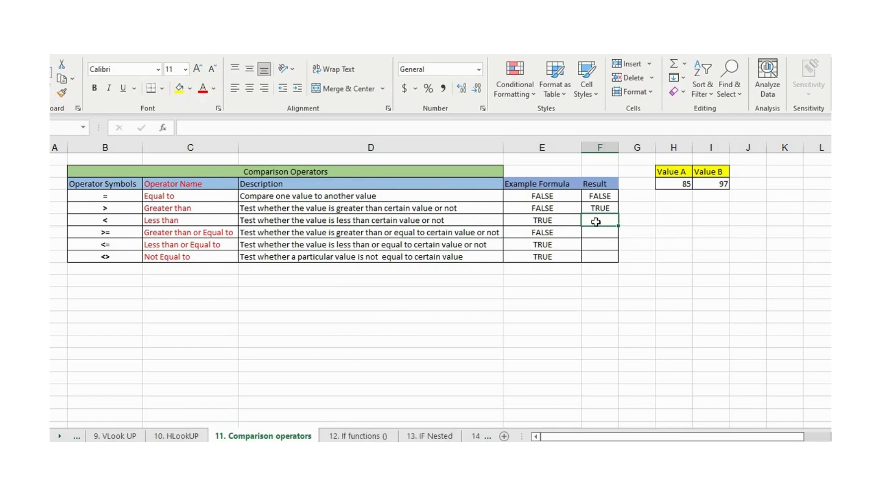
Enter the formula =H3<I3 in the Result cell of the Less than row.
type("=")
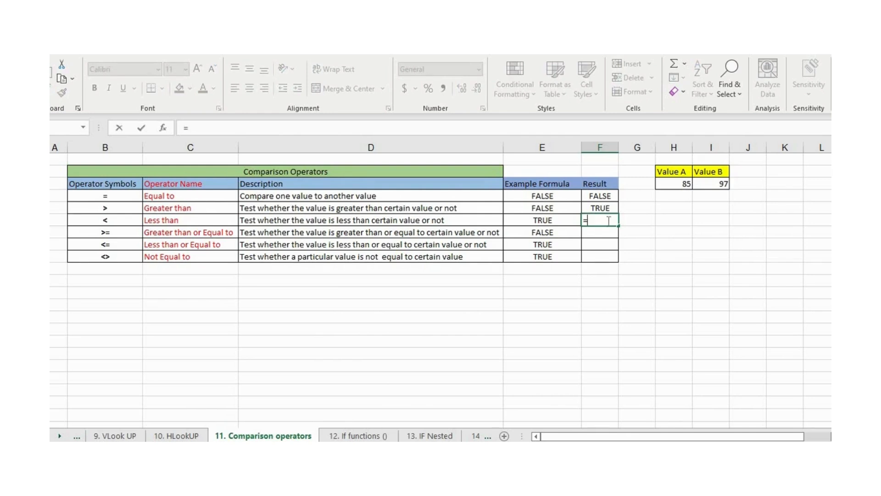
left_click(678, 186)
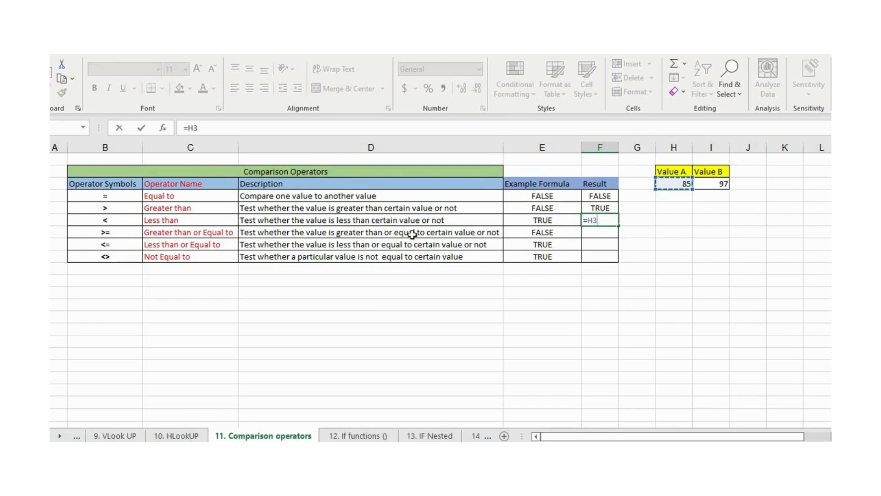
type("<")
left_click(714, 186)
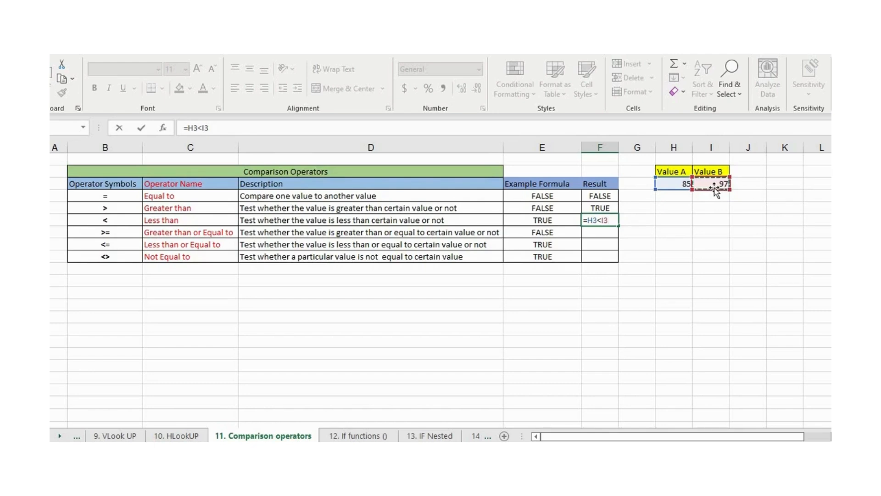
key("Return")
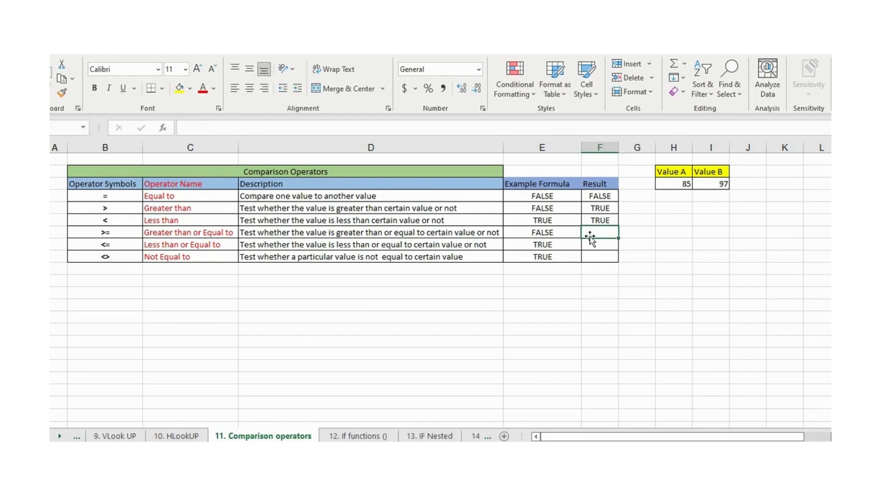
Enter the formula =H3>=I3 in the Result cell of the Greater than or Equal to row.
type("=")
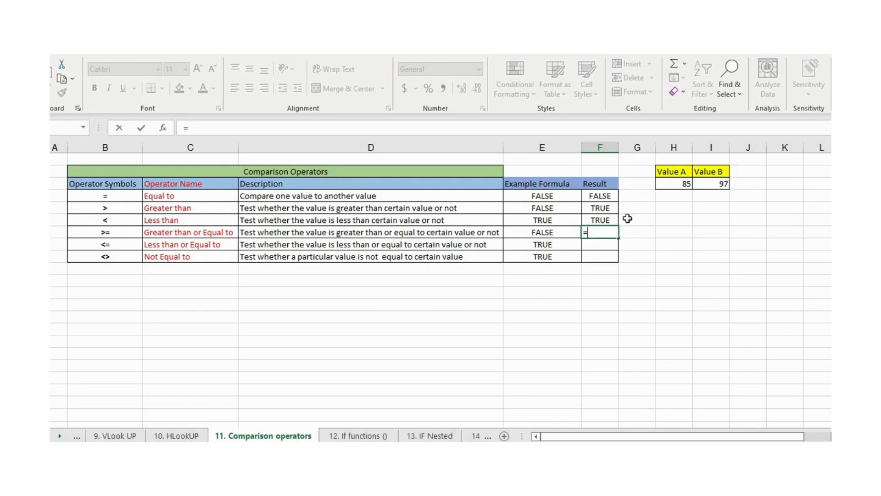
left_click(681, 183)
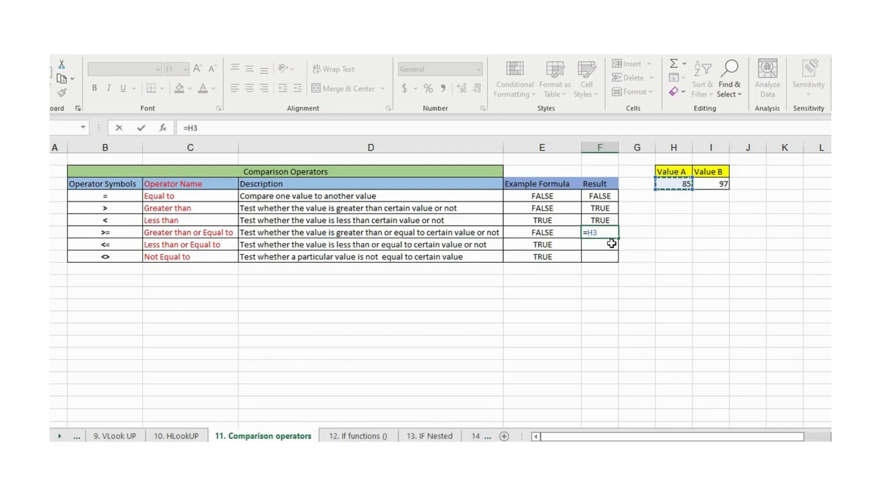
type(">=")
left_click(721, 184)
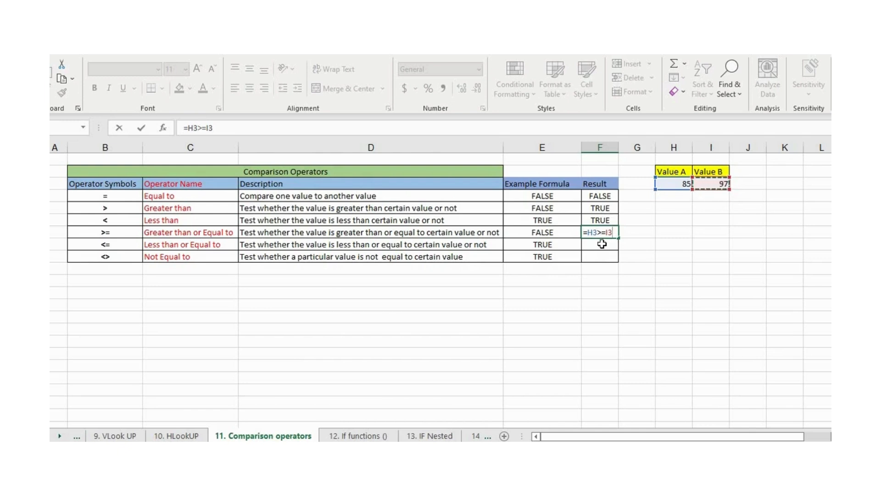
key("Return")
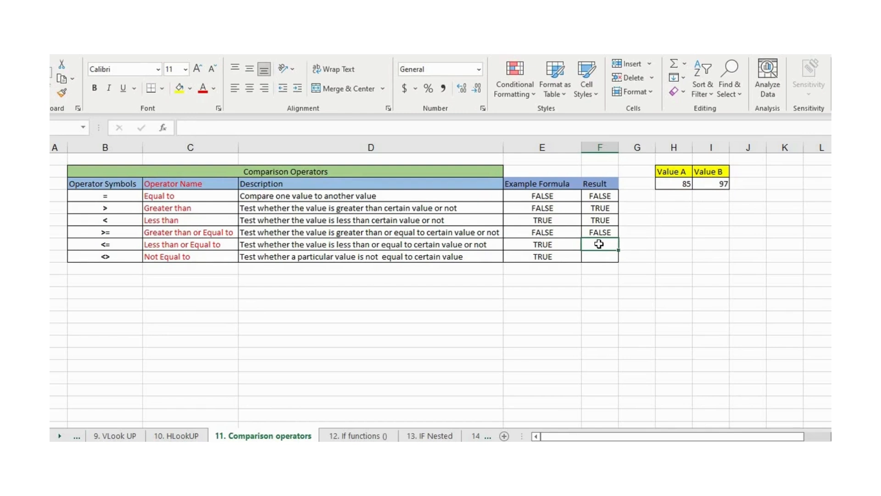
Enter the formula =I3<=H3 in the Result cell of the Less than or Equal to row.
type("=")
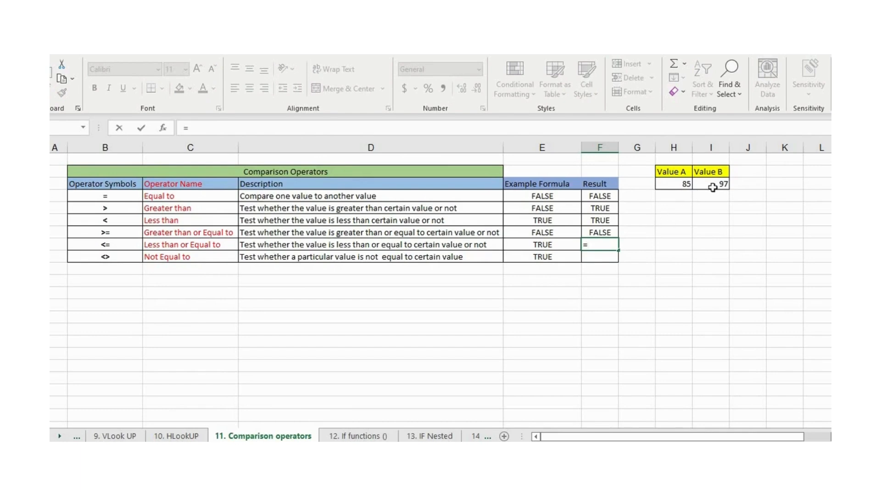
left_click(712, 187)
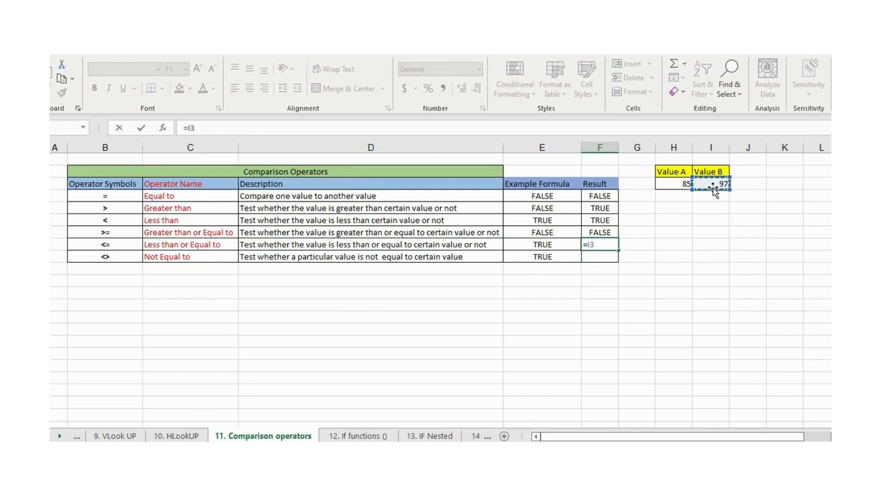
type("<=")
left_click(678, 184)
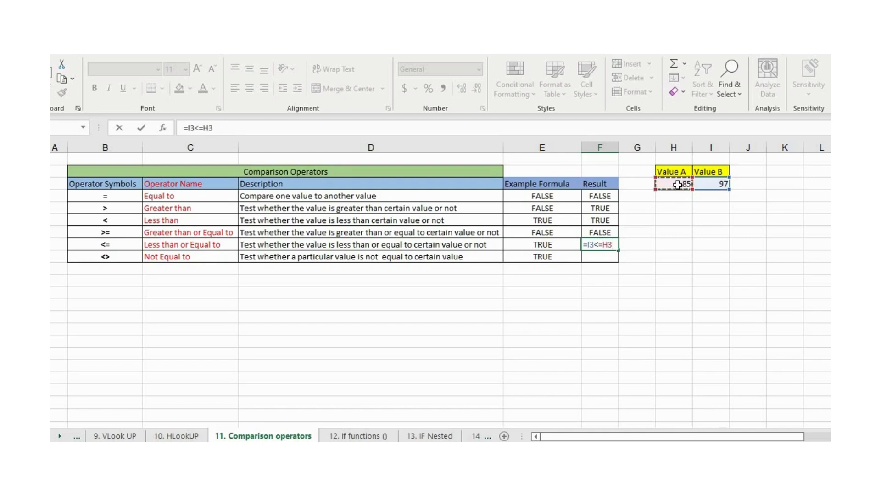
key("Return")
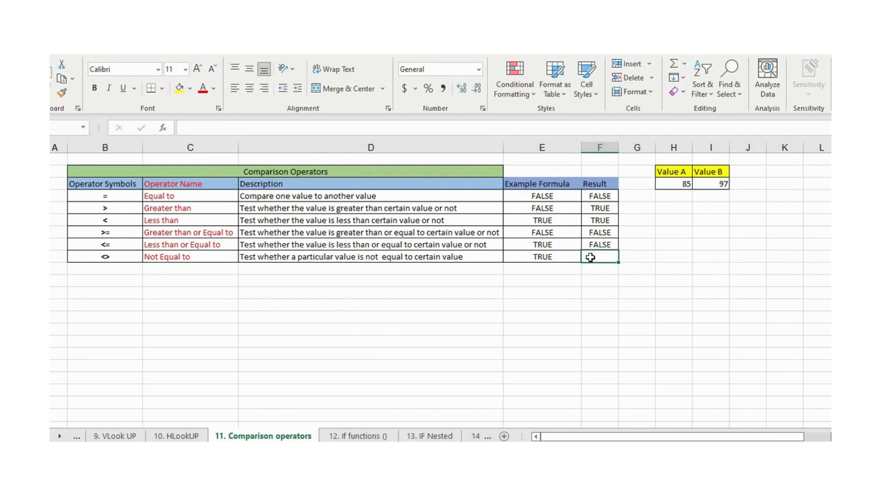
Enter the formula =H3<>I3 in the Result cell of the Not Equal to row.
type("=")
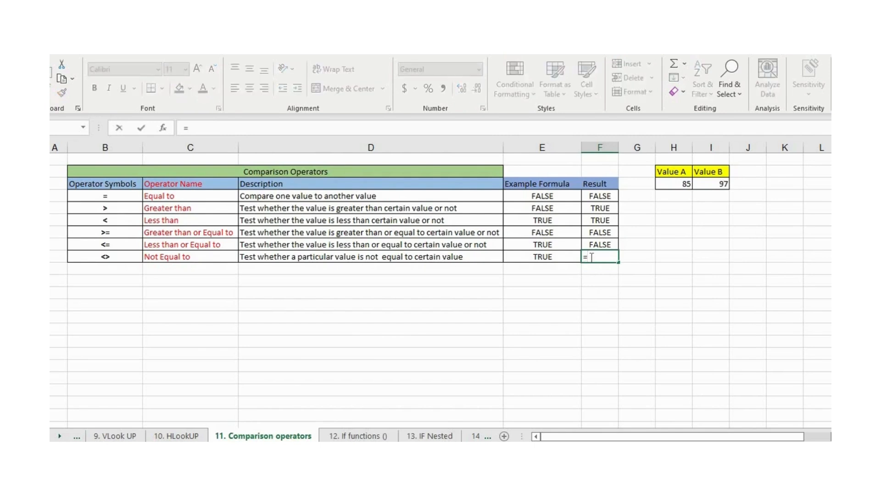
left_click(675, 186)
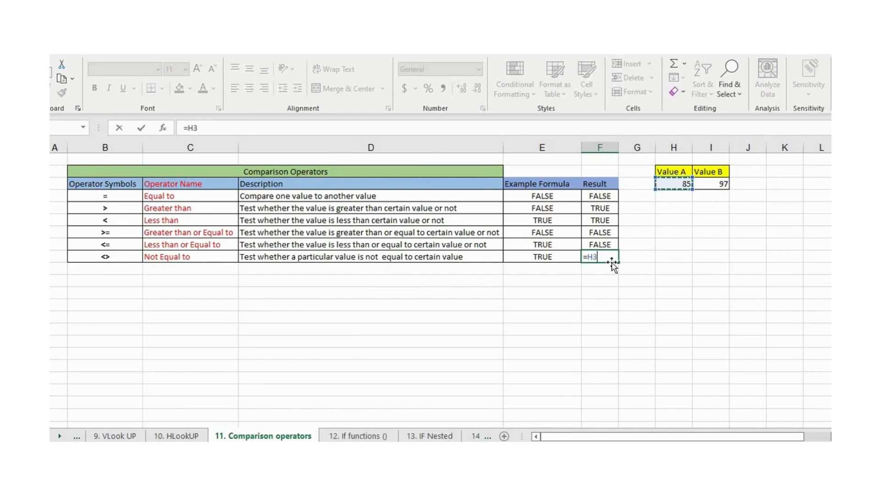
type("<>")
left_click(723, 188)
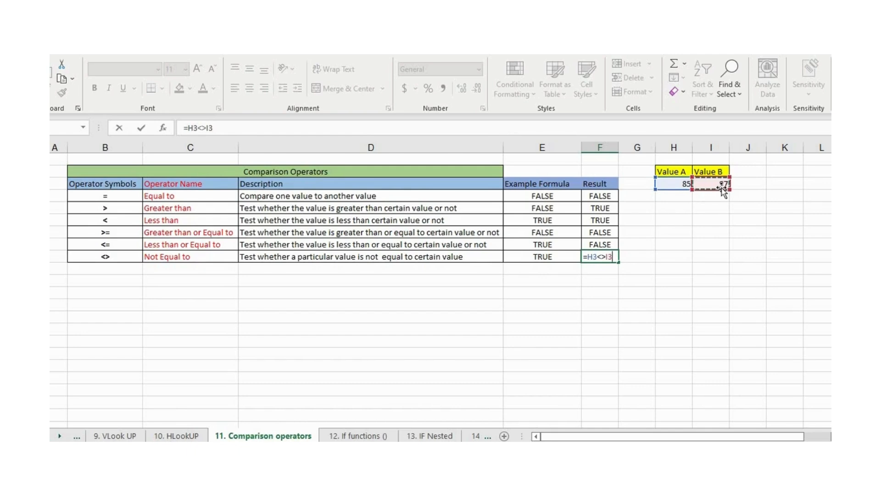
key("Return")
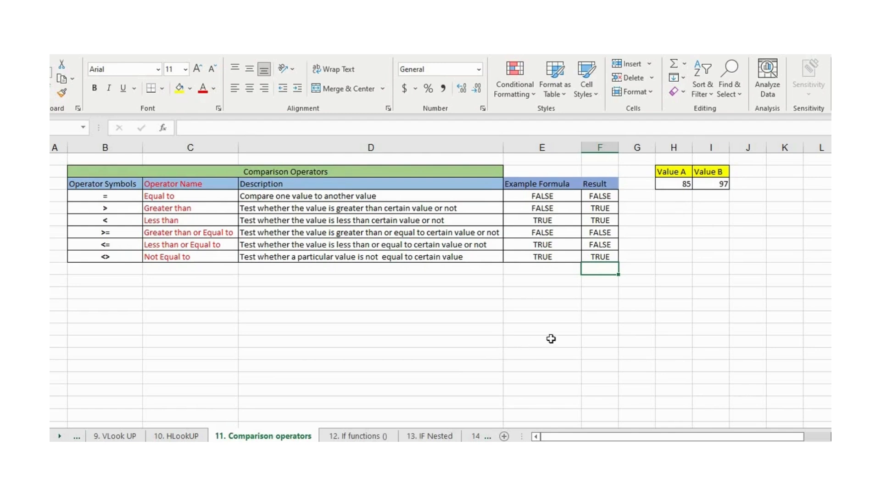
Clear all existing formulas from the Remarks column on the 12. If functions () sheet.
left_click(605, 196)
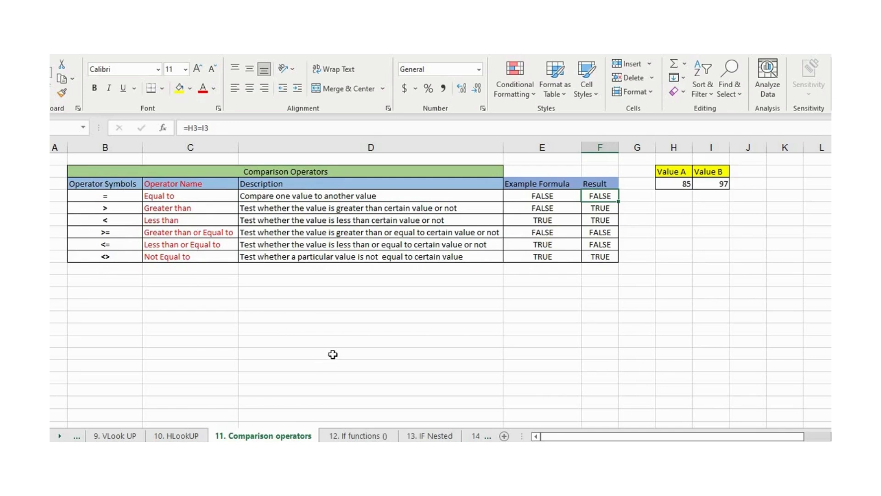
left_click(360, 436)
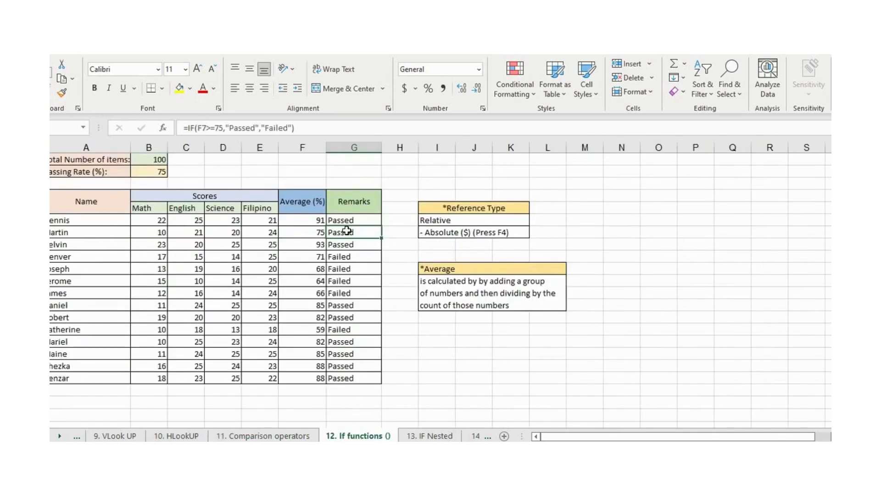
left_click_drag(347, 231, 349, 389)
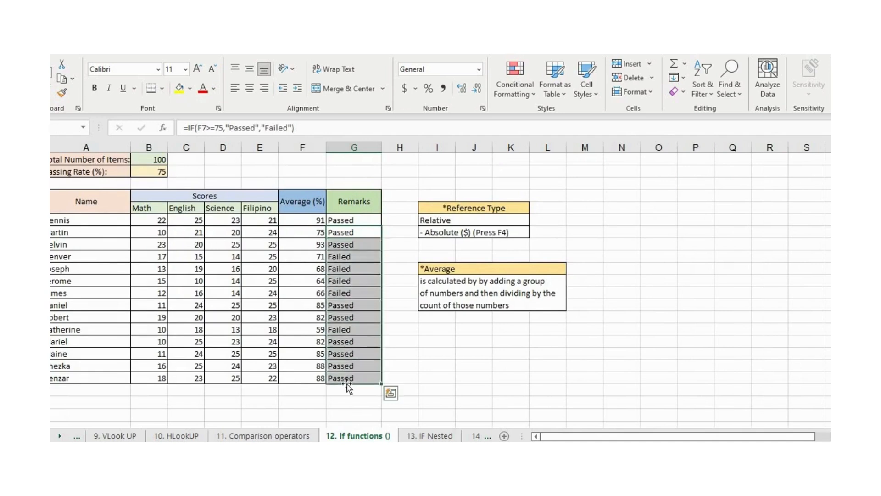
key("BackSpace")
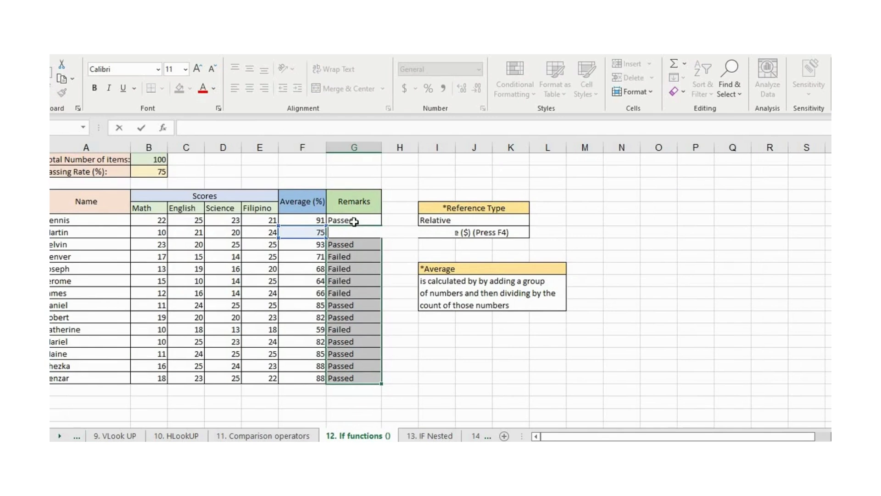
left_click(360, 279)
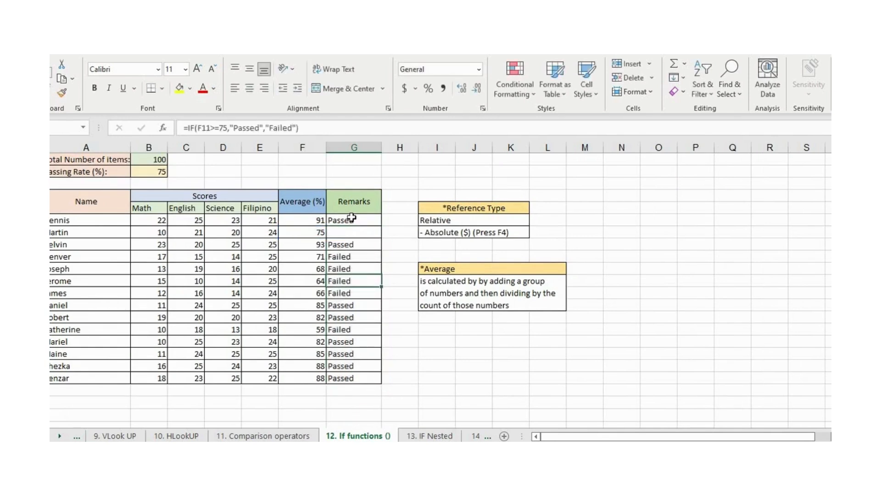
left_click_drag(352, 217, 348, 374)
key("Delete")
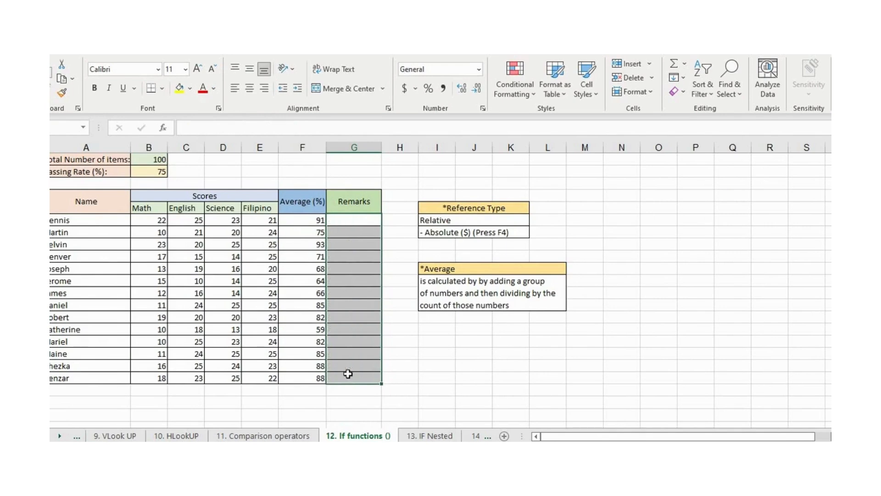
left_click(343, 220)
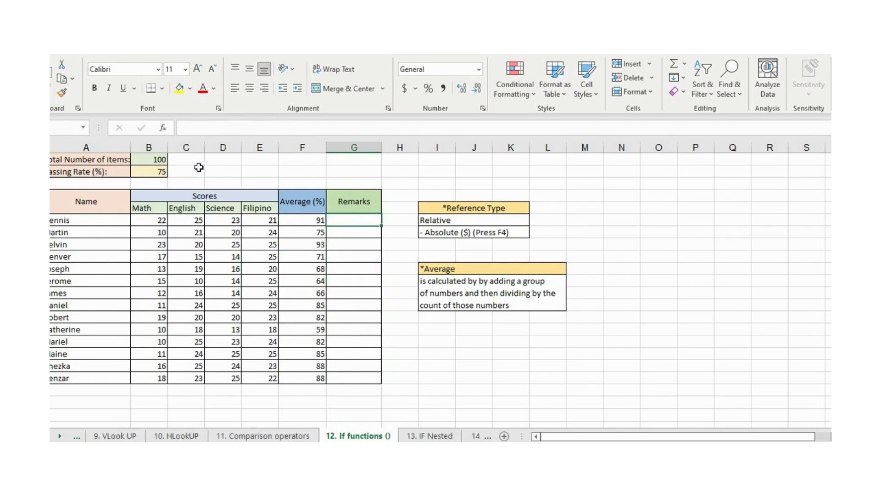
Examine the passing rate, the total number of items, and the first student's subject scores and average formula.
left_click(143, 171)
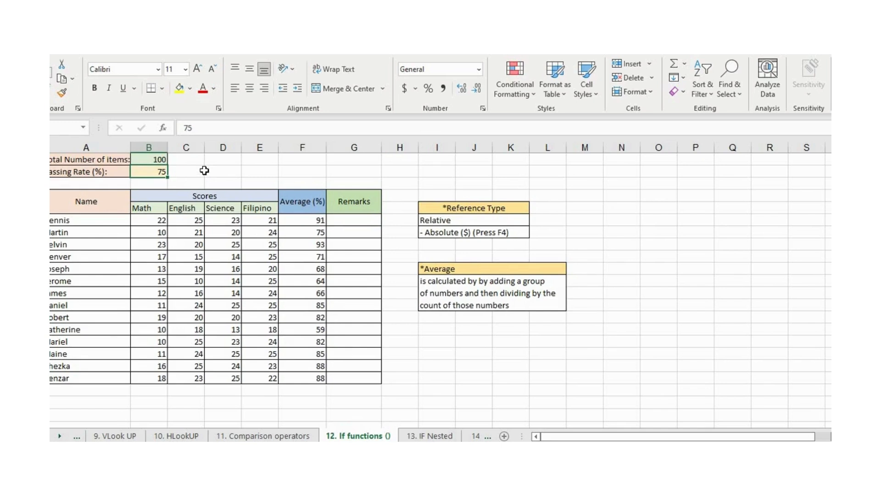
left_click(153, 159)
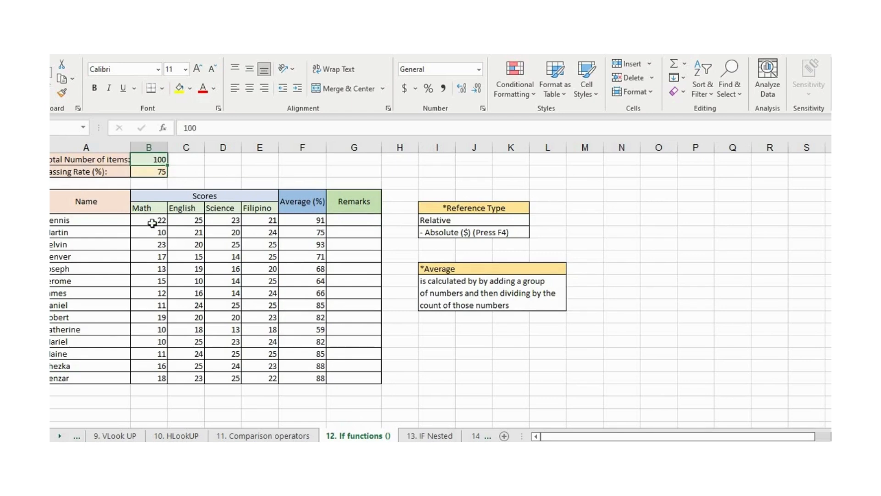
left_click(189, 222)
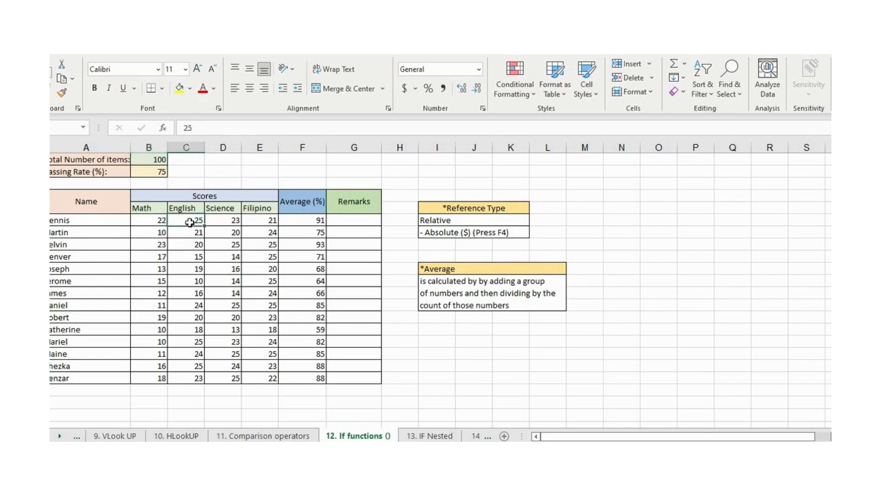
left_click(224, 222)
left_click(261, 221)
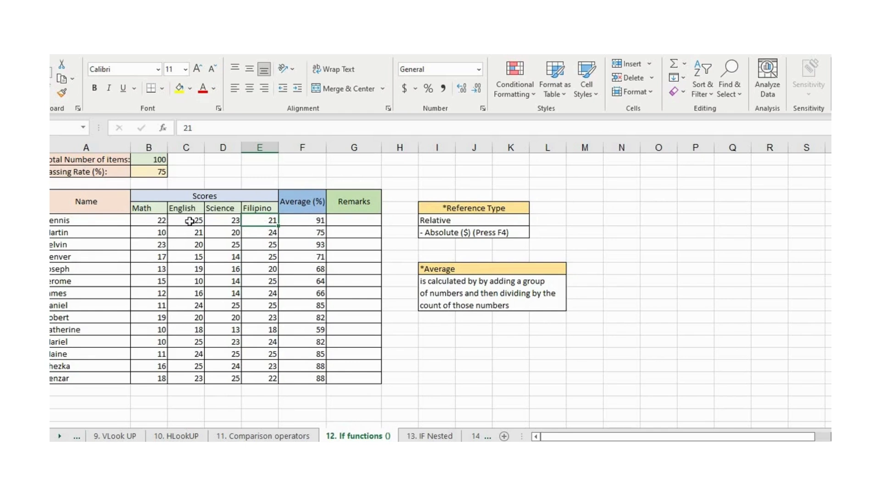
left_click(293, 219)
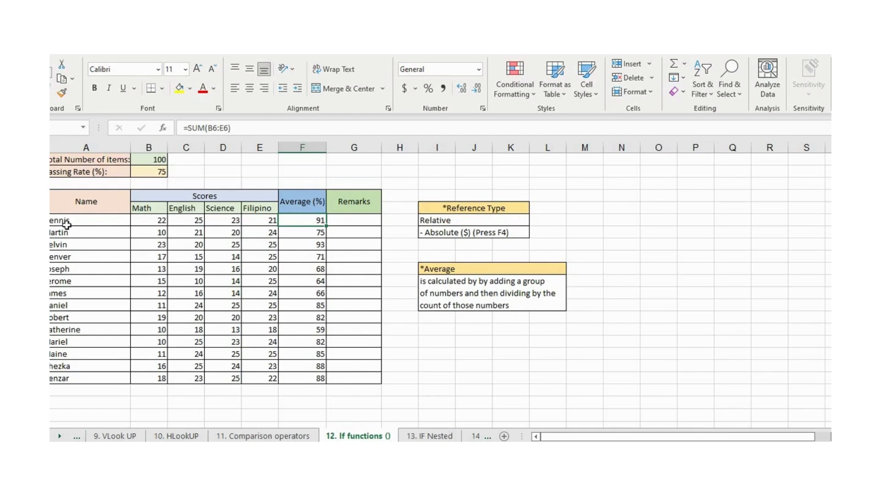
Enter the formula =IF(F6>=B2,"Passed","Failed") in the first student's Remarks cell.
left_click(340, 219)
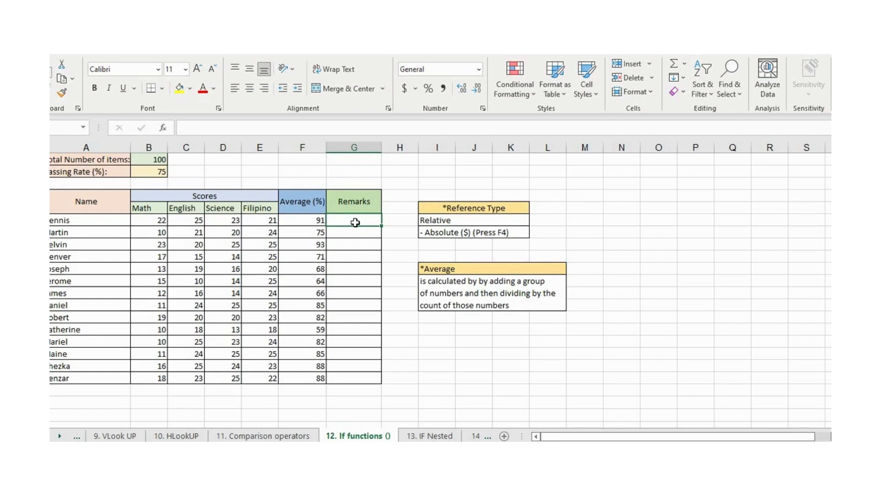
type("=")
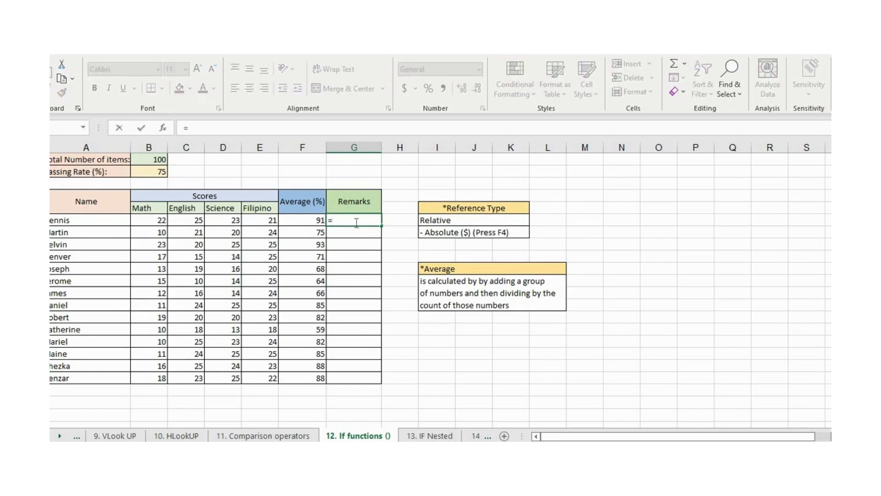
type("I")
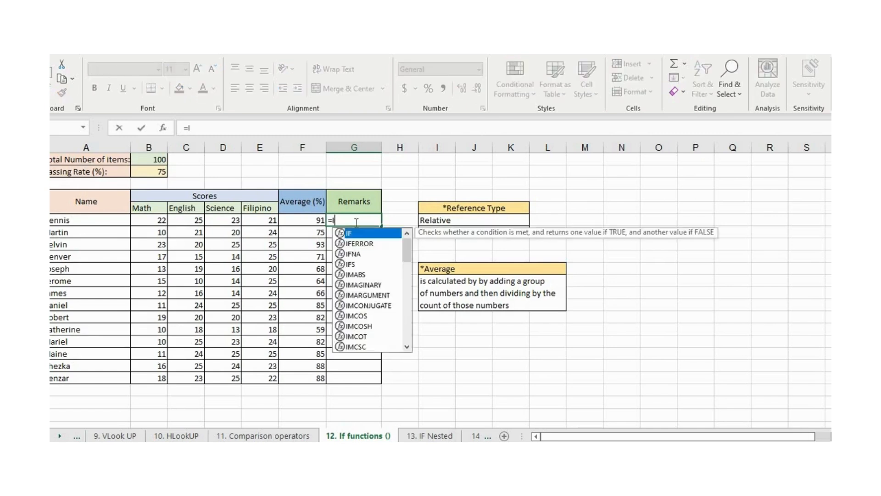
type("F(")
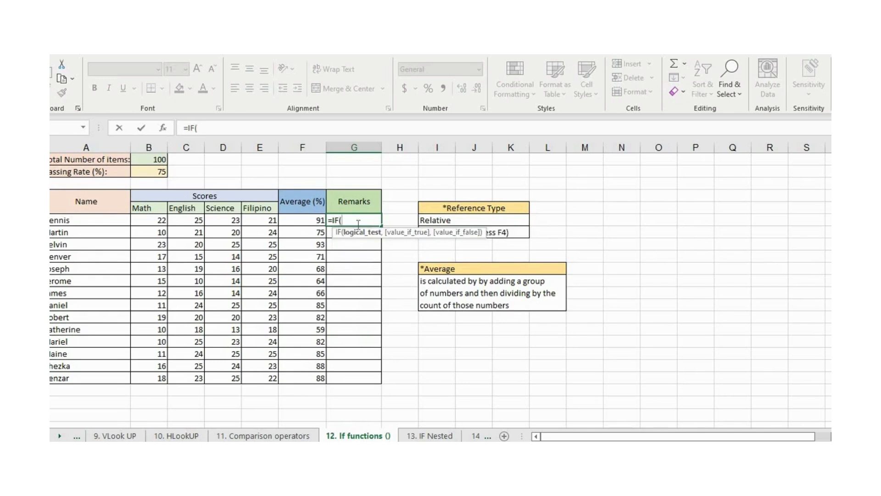
left_click(300, 221)
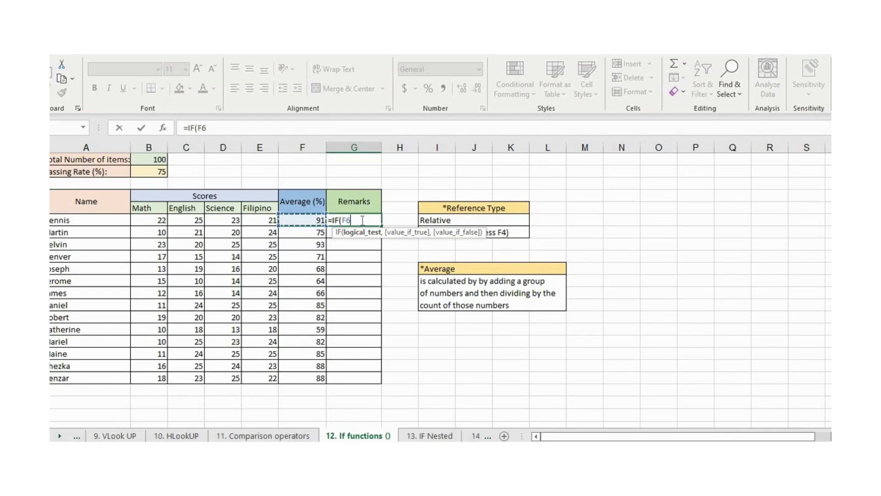
type(">+")
key("BackSpace")
type("=")
left_click(159, 173)
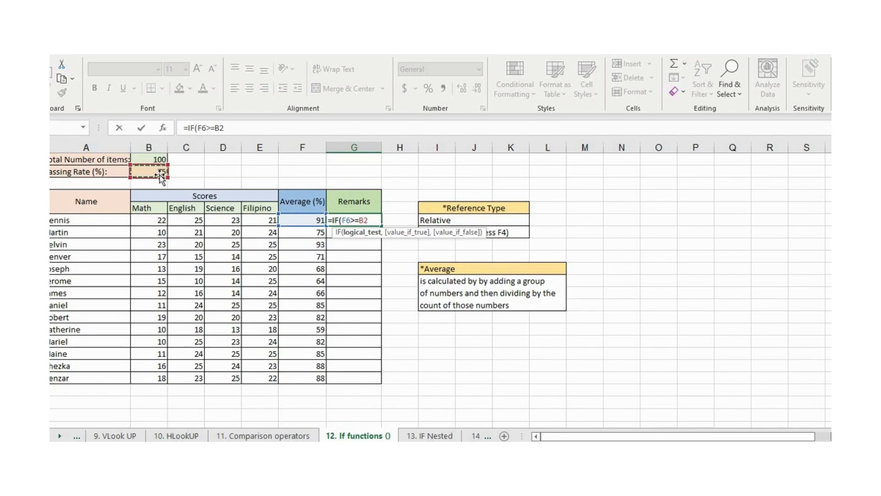
type(",")
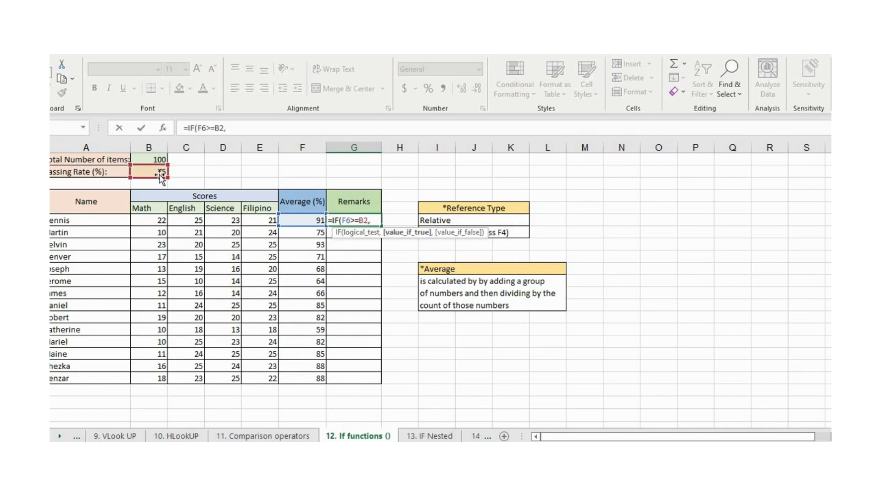
type("\"Passed\",")
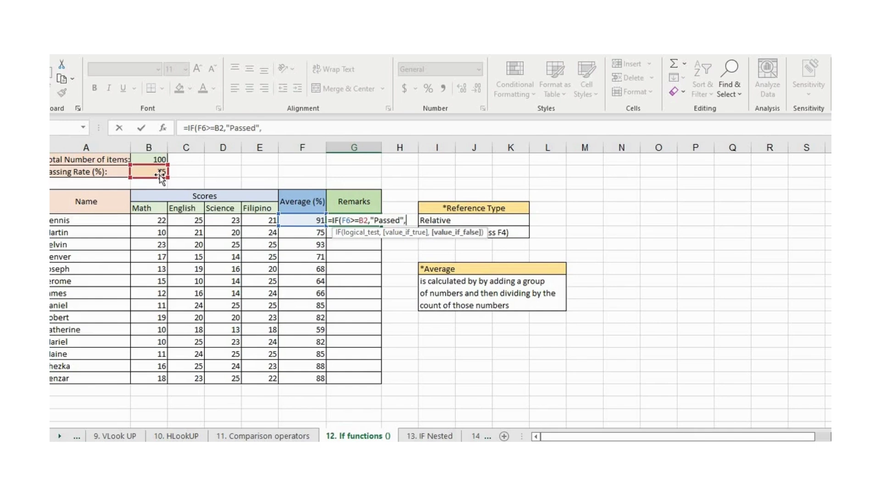
type("\"Failed")
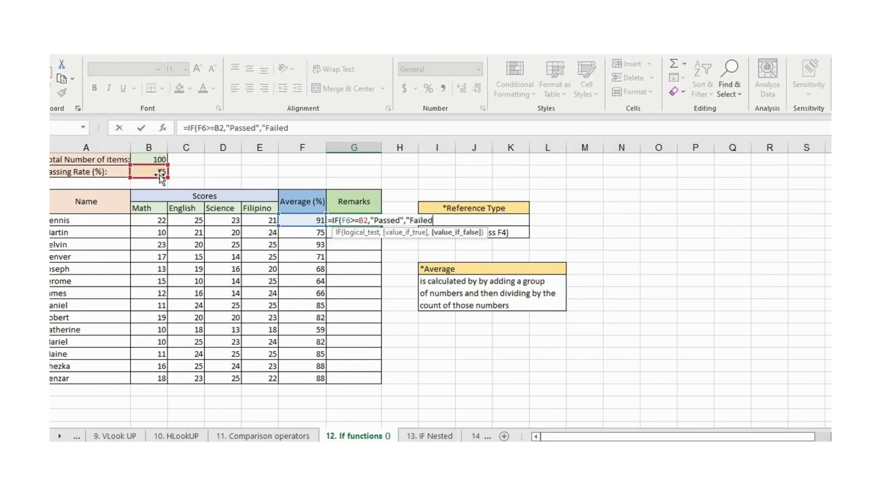
type("\")")
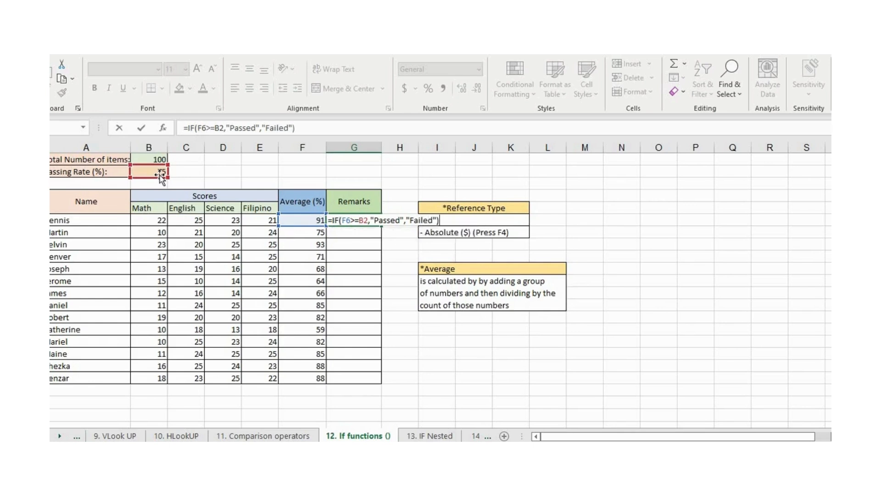
key("Return")
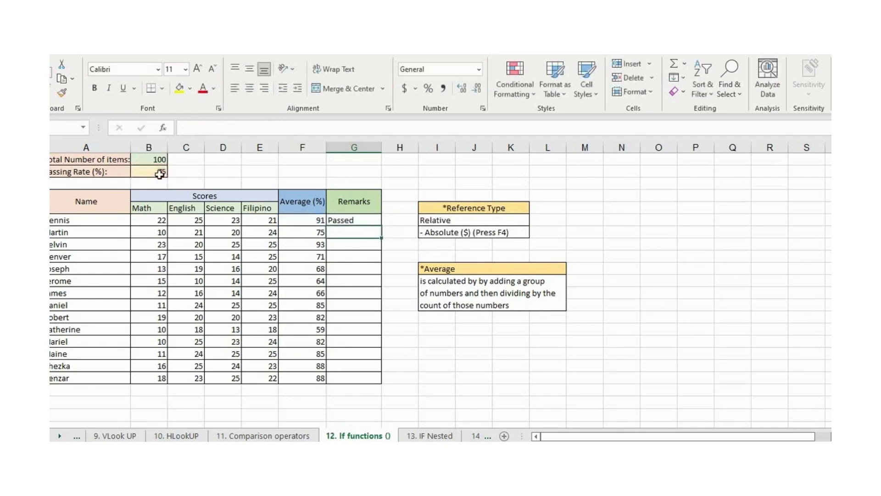
Fill the first Remarks formula down to the last student and inspect the cell references in the copies.
left_click(346, 220)
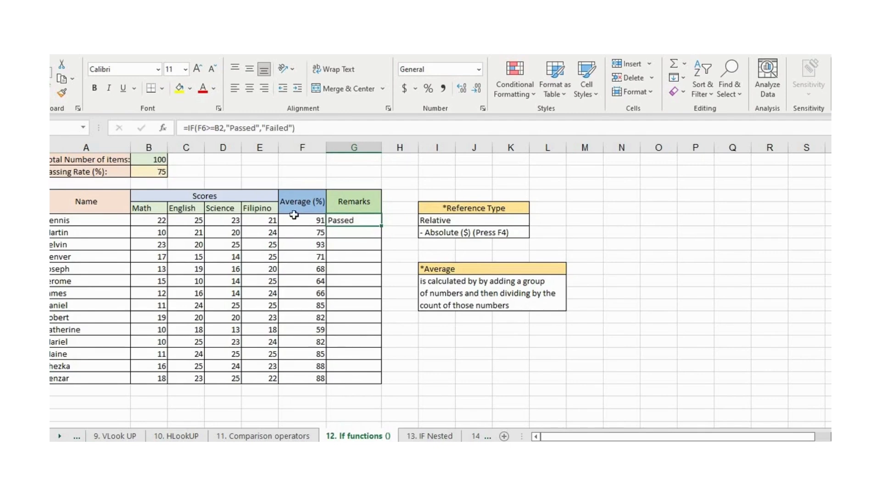
left_click(305, 223)
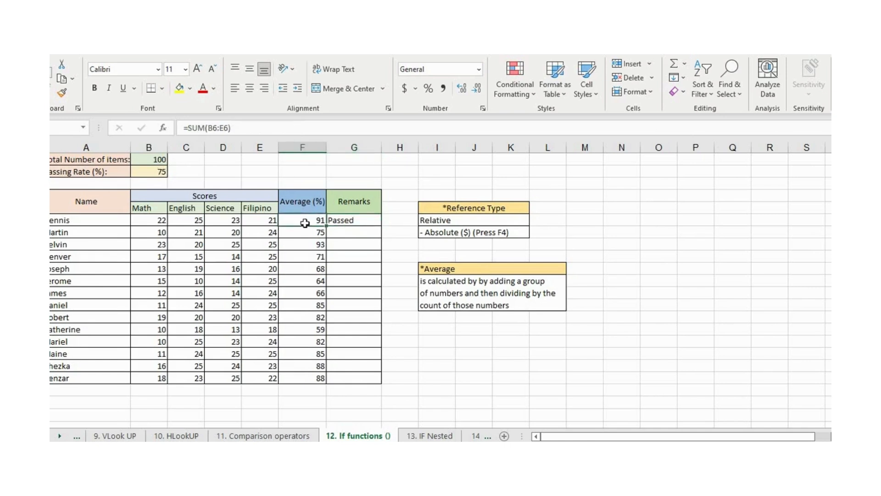
left_click(352, 220)
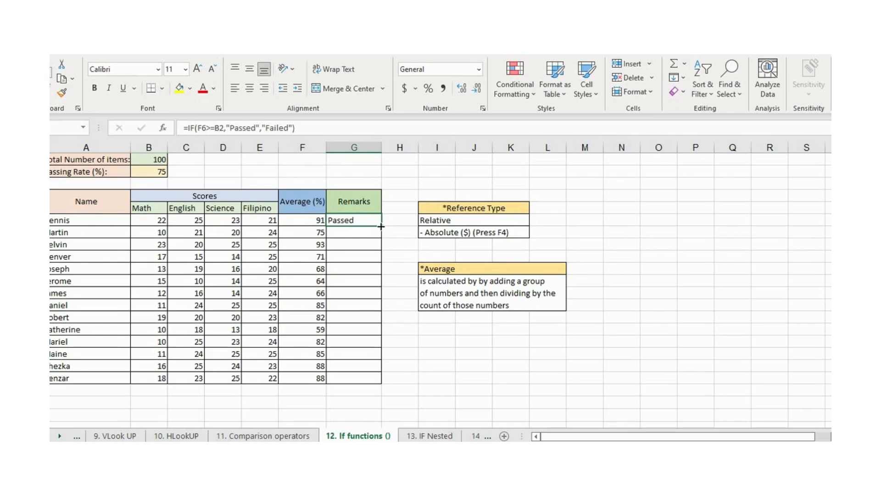
left_click_drag(381, 226, 375, 385)
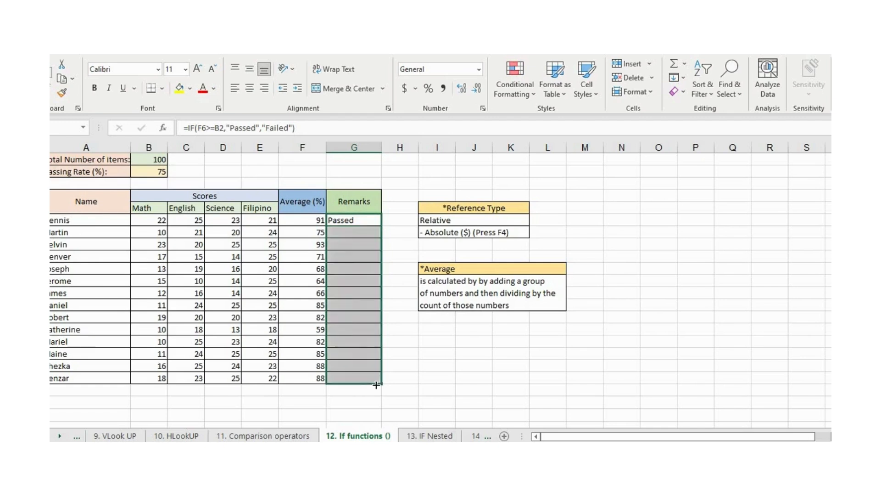
left_click(361, 232)
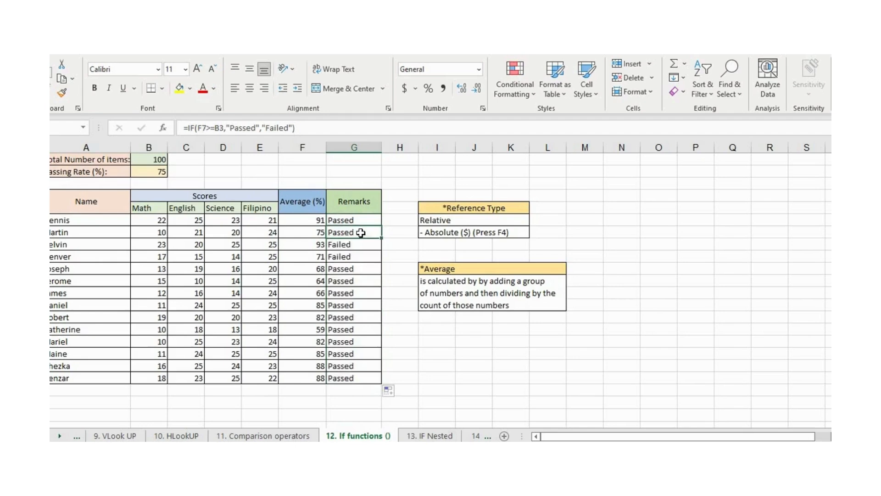
left_click(352, 271)
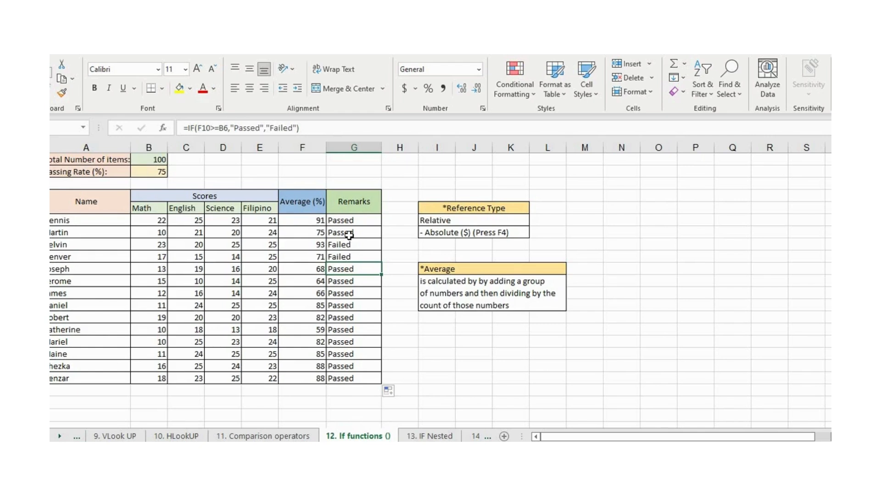
Clear the copied formulas from every Remarks cell below the first student's.
left_click_drag(349, 235, 350, 377)
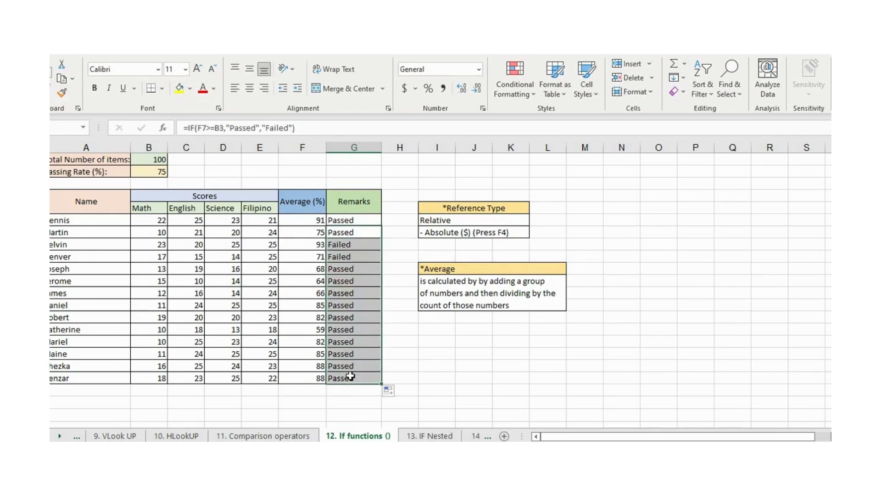
key("Delete")
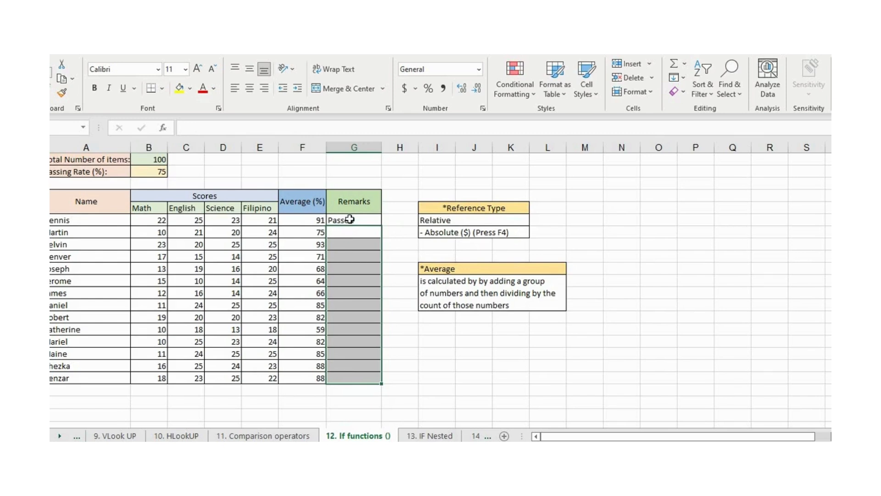
Make the passing rate reference absolute in the first student's Remarks formula, giving =IF(F6>=$B$2,"Passed","Failed").
left_click(448, 235)
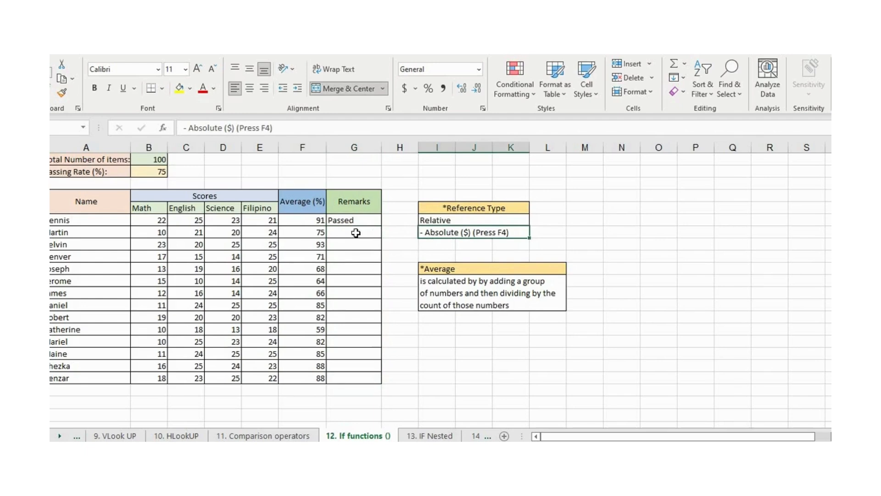
left_click(348, 221)
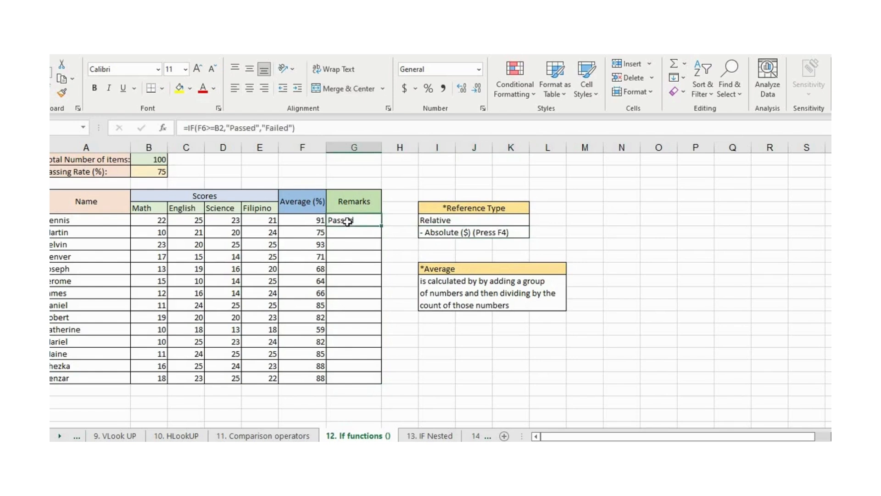
left_click(216, 127)
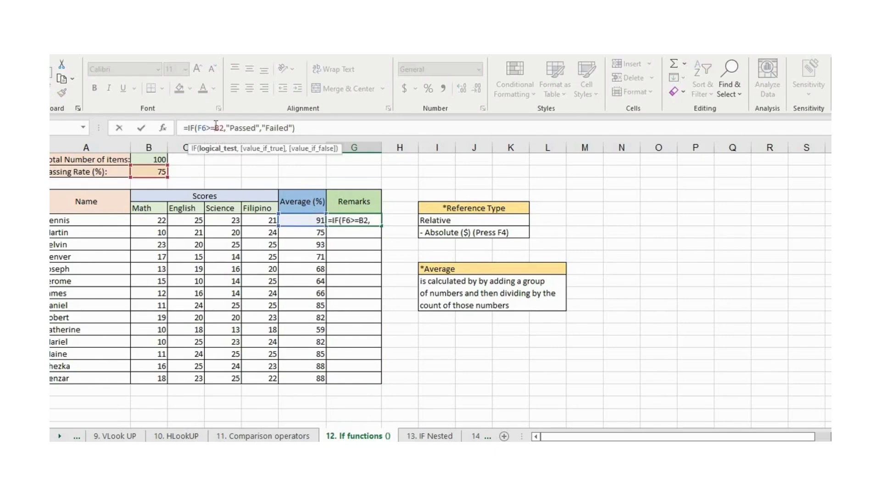
type("$")
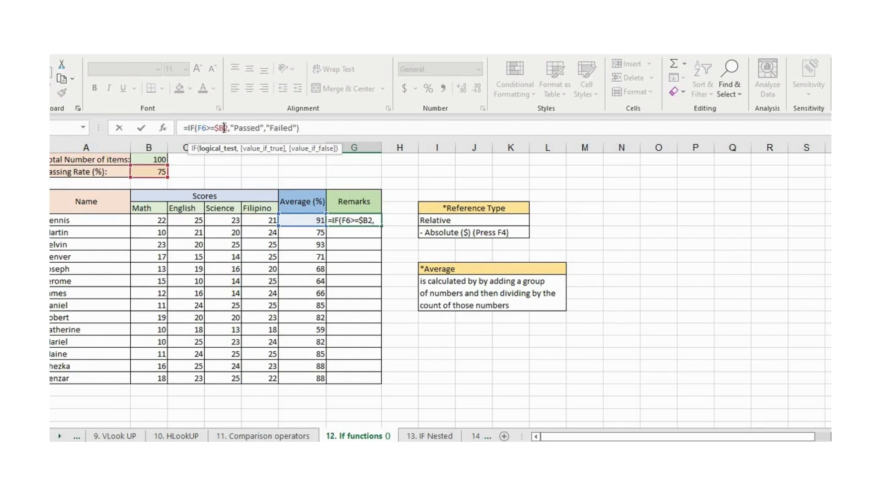
left_click(224, 127)
type("$")
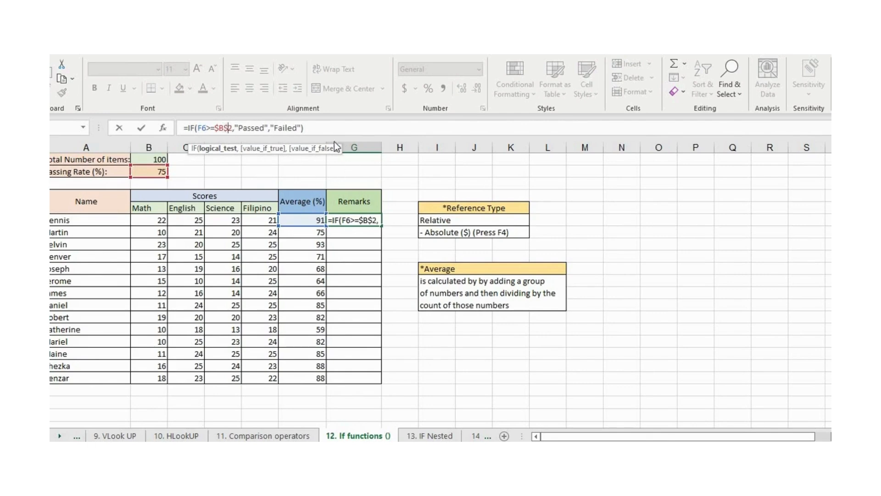
left_click(331, 128)
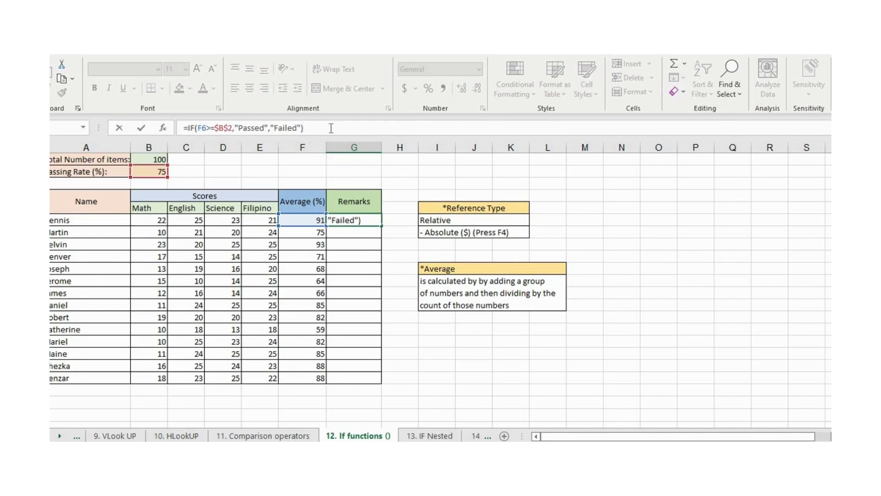
key("Return")
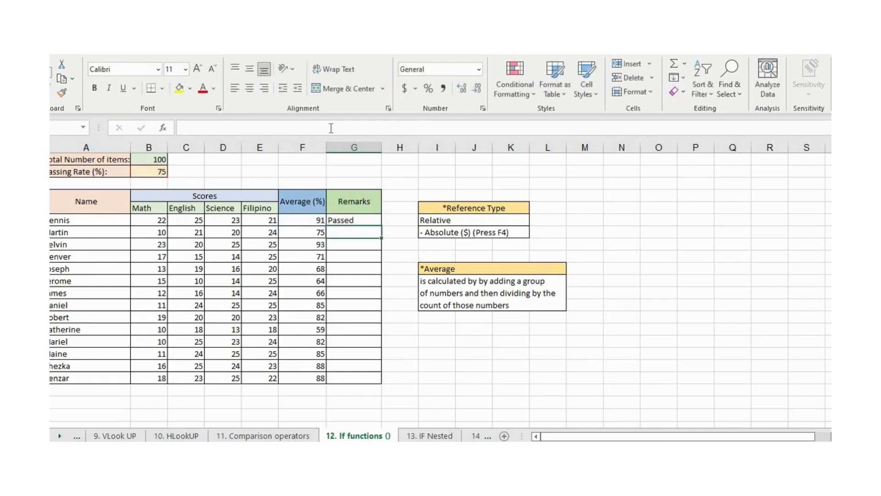
Fill the Remarks formula with the absolute passing rate reference down from the first student to the last.
left_click(348, 219)
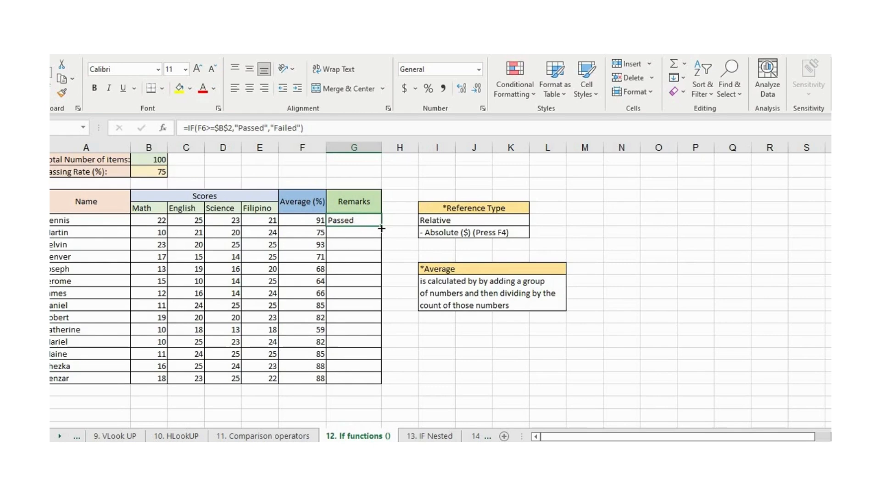
left_click_drag(381, 228, 380, 379)
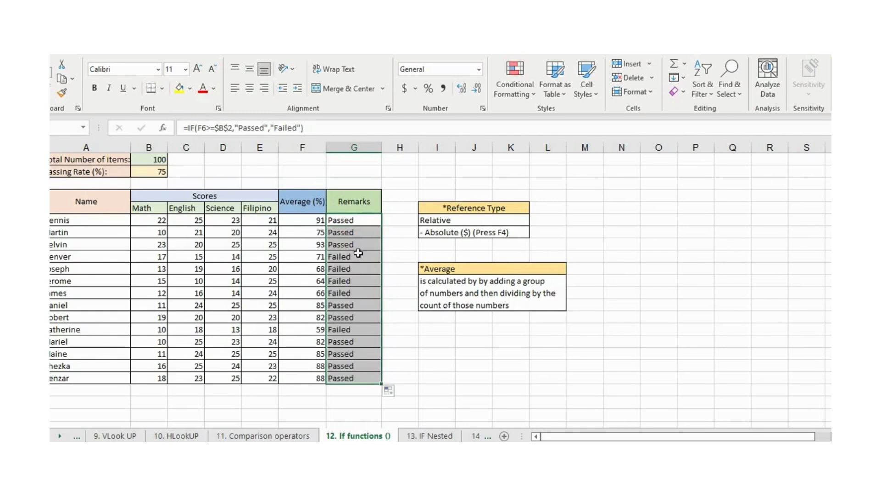
Examine the relative average reference and the absolute passing rate reference in the Remarks formulas of several students.
left_click(348, 235)
left_click(348, 237)
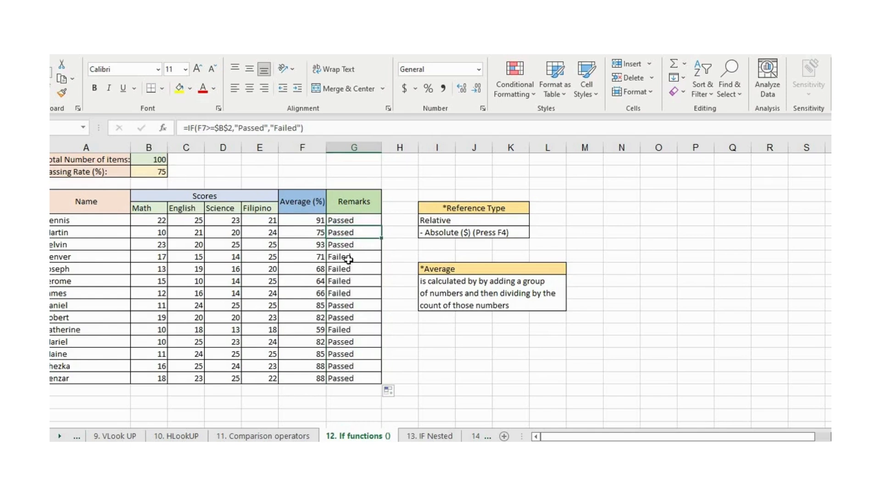
left_click(348, 260)
left_click(348, 271)
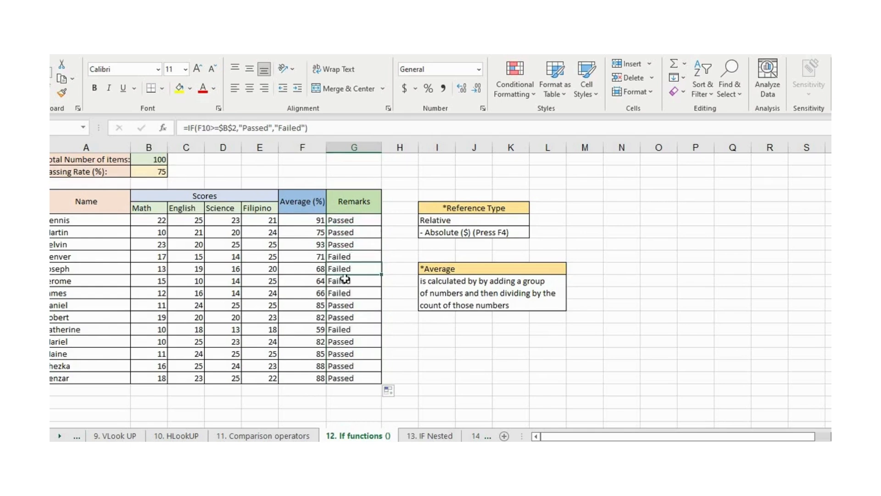
left_click(345, 279)
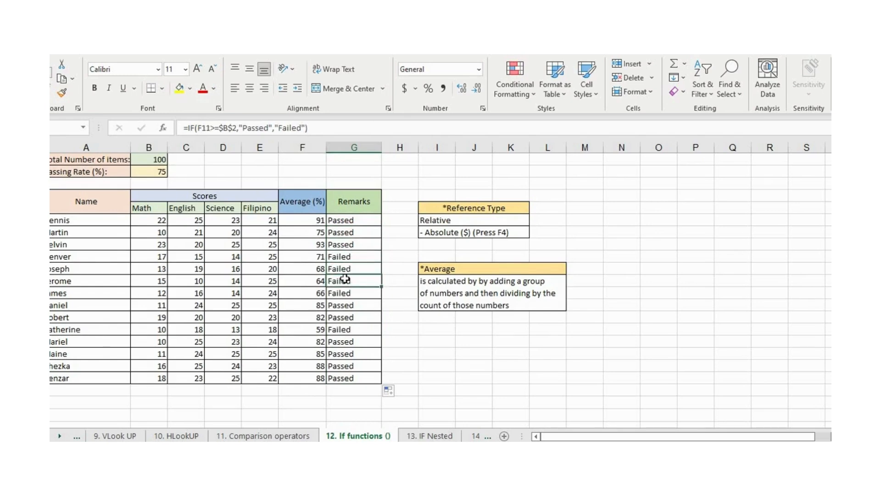
left_click(344, 294)
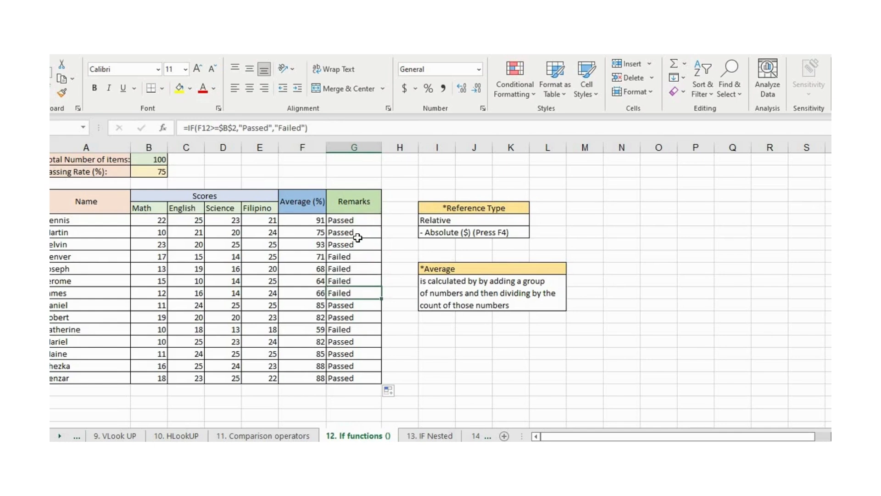
left_click(355, 221)
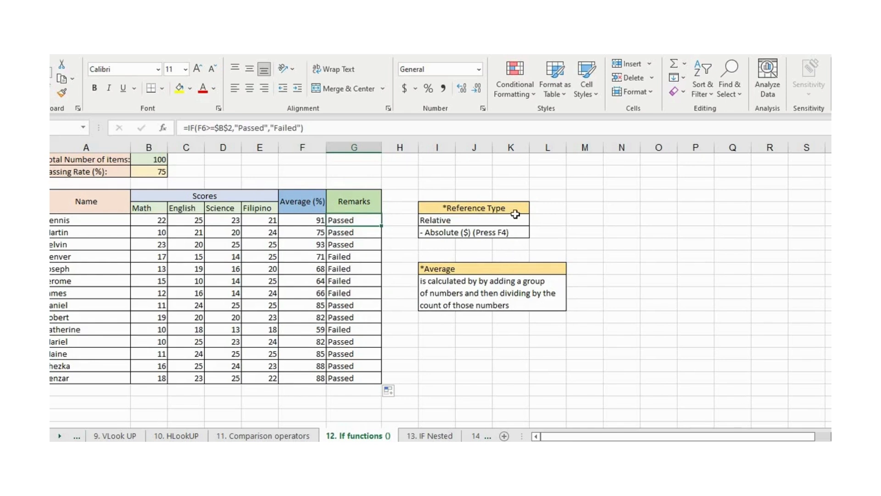
left_click(346, 234)
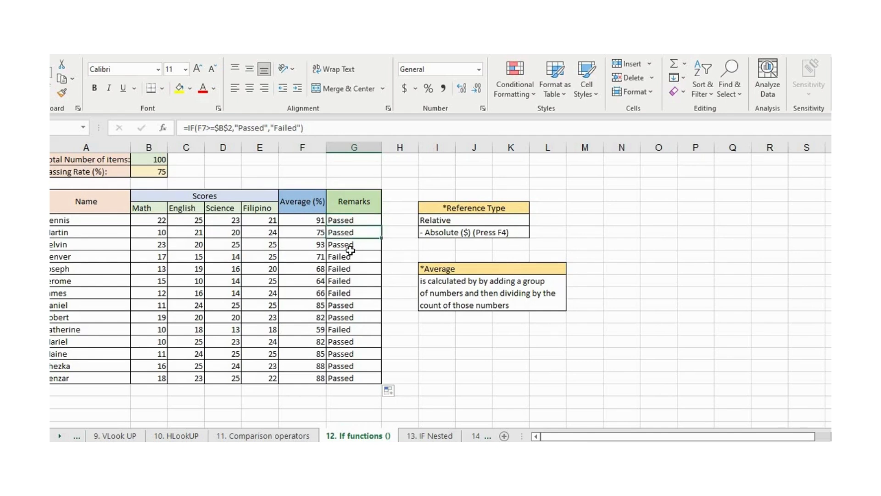
left_click(357, 248)
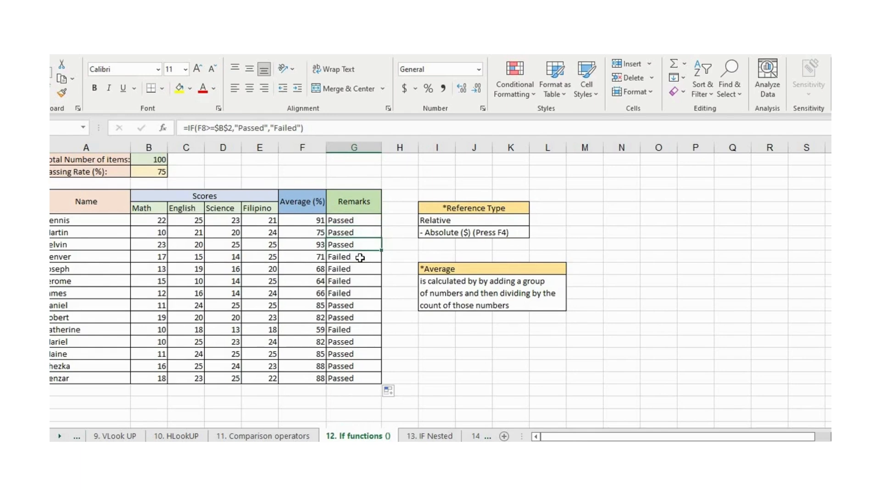
left_click(358, 256)
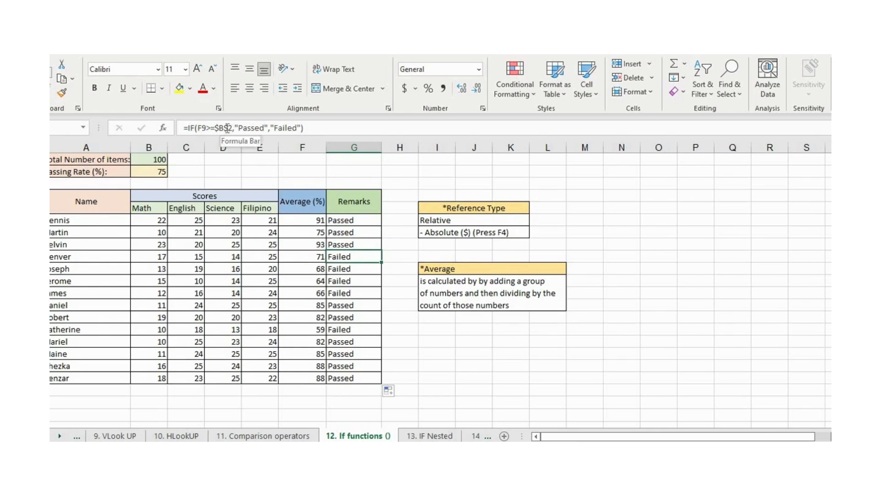
Repeat the fill of the first student's Remarks formula down to the last student and deselect the column.
left_click(349, 223)
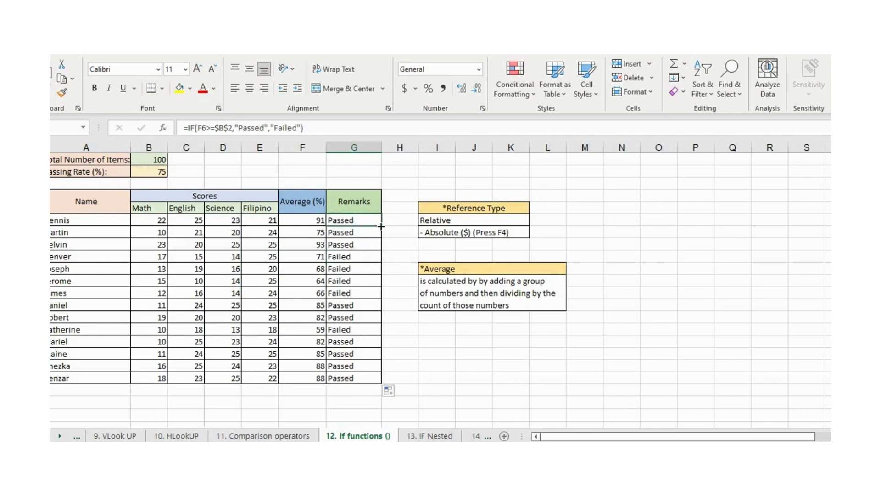
left_click_drag(381, 226, 380, 381)
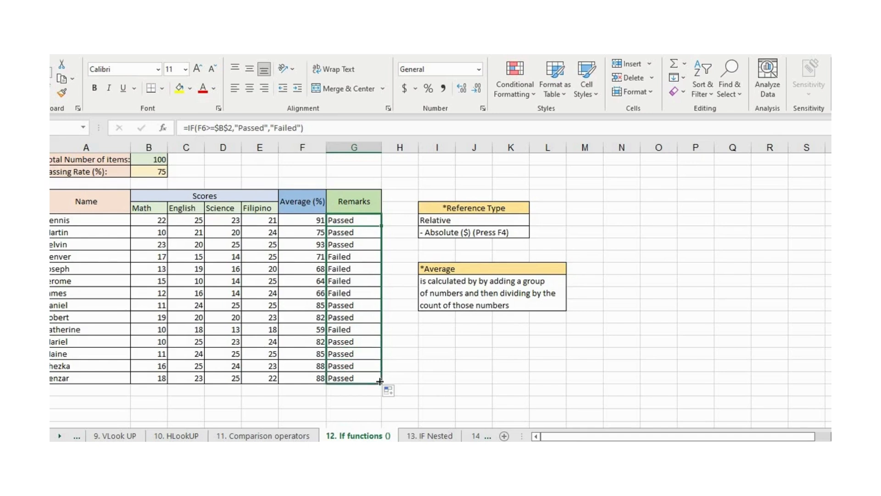
left_click(464, 378)
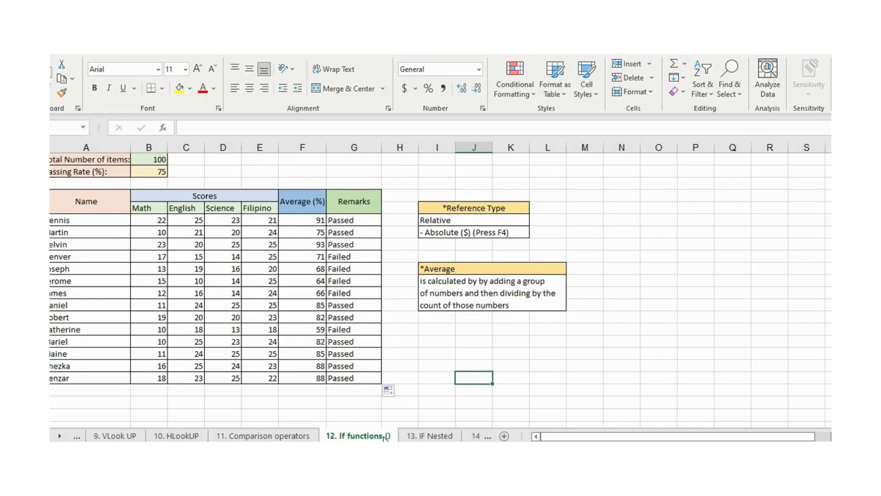
Open the 13. IF Nested sheet and clear all students' results from the Scholarship column.
left_click(431, 436)
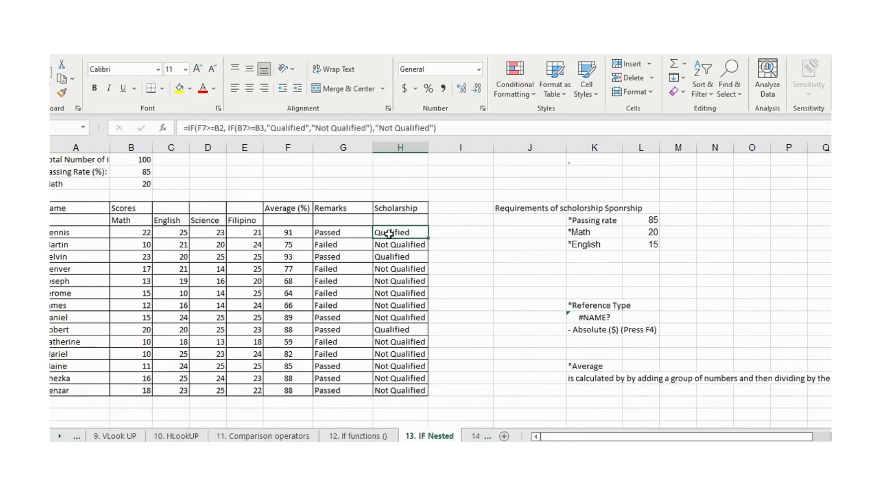
left_click_drag(392, 232, 389, 388)
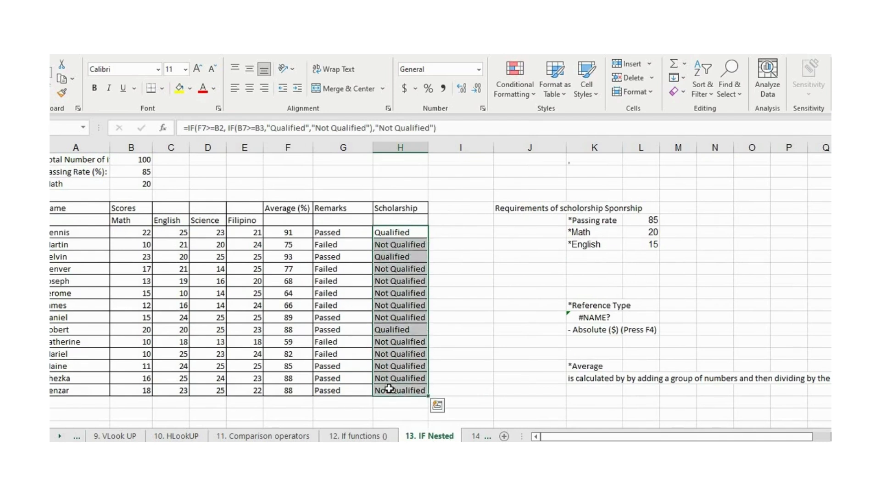
key("Delete")
left_click(462, 259)
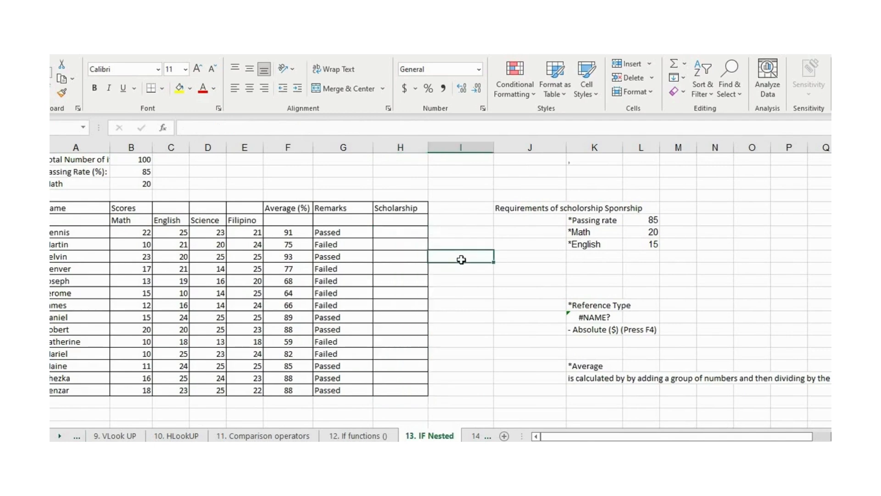
Enter DOST/ in cell J3 above the scholarship sponsorship requirements.
left_click(395, 233)
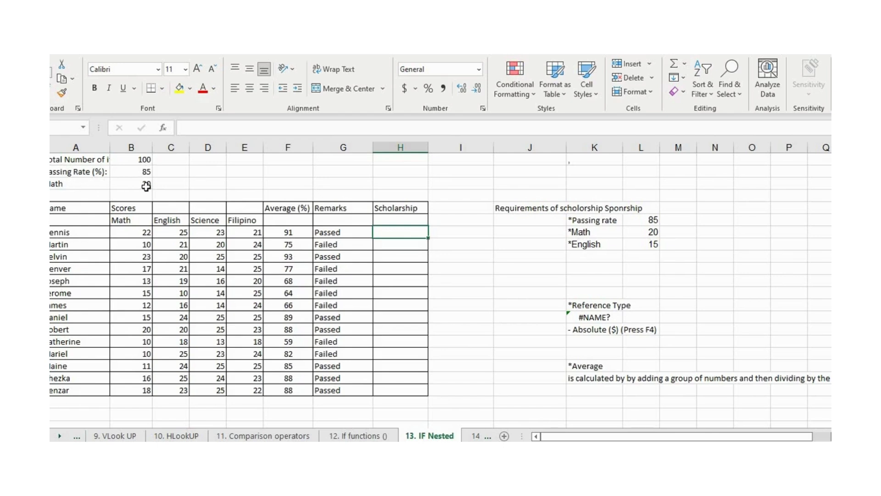
left_click(522, 183)
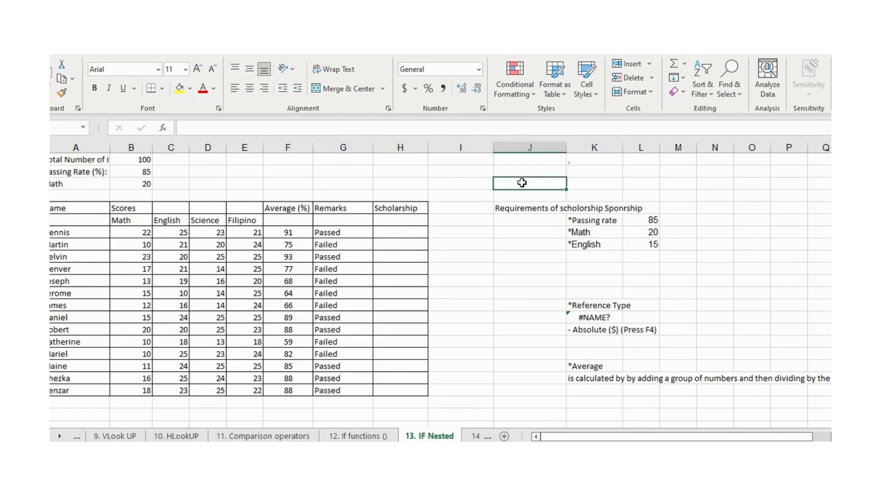
type("DOST")
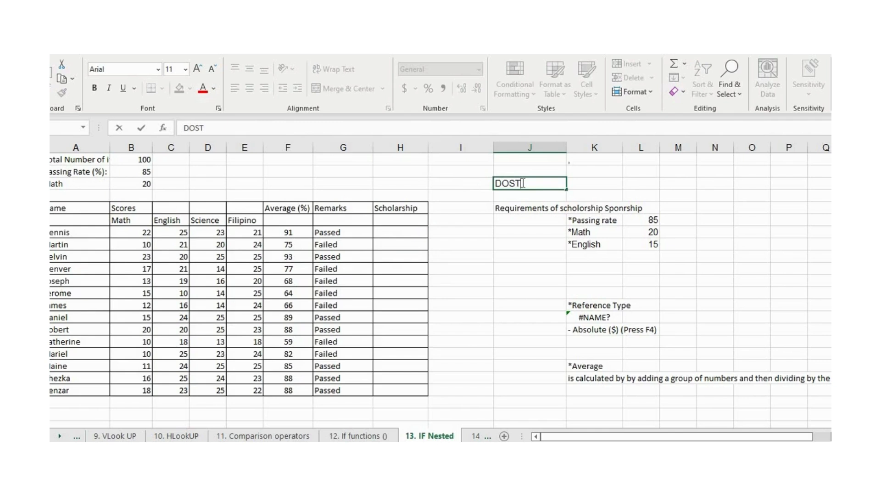
type("/")
Start an IF formula in the first student's Scholarship cell that tests whether the average meets the passing rate, F7>=B2.
left_click(383, 235)
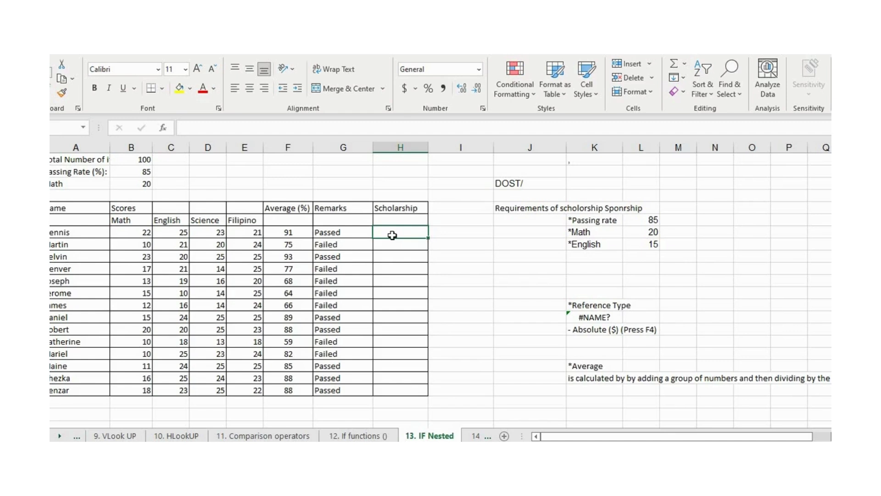
type("=")
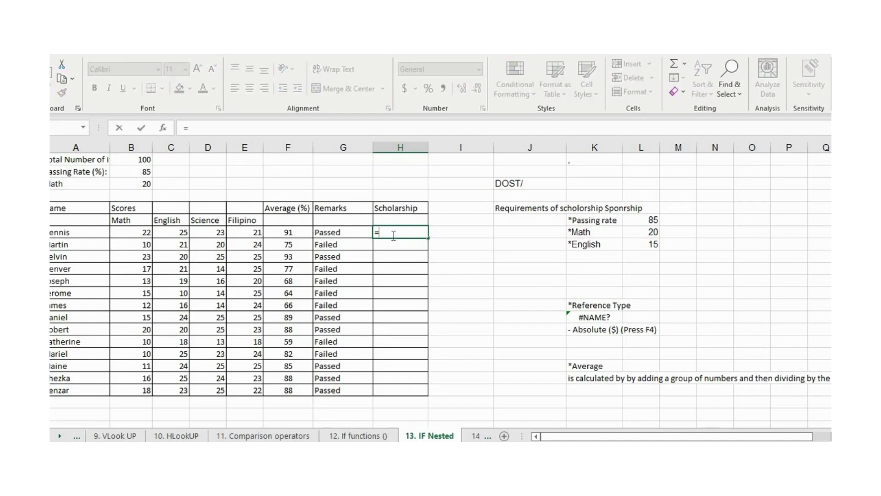
type("IF")
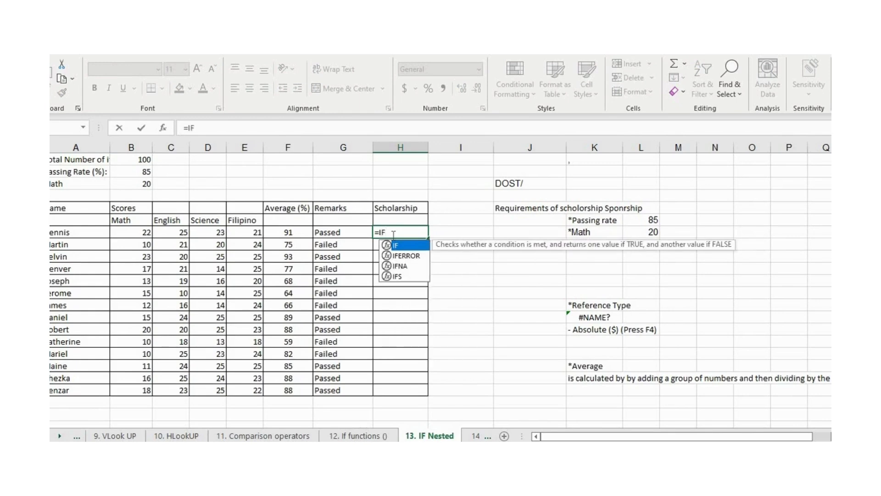
type("(")
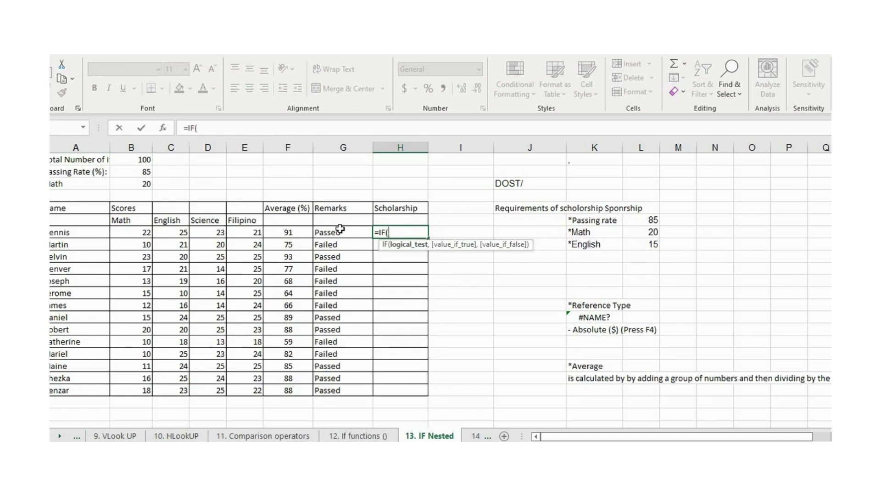
left_click(287, 233)
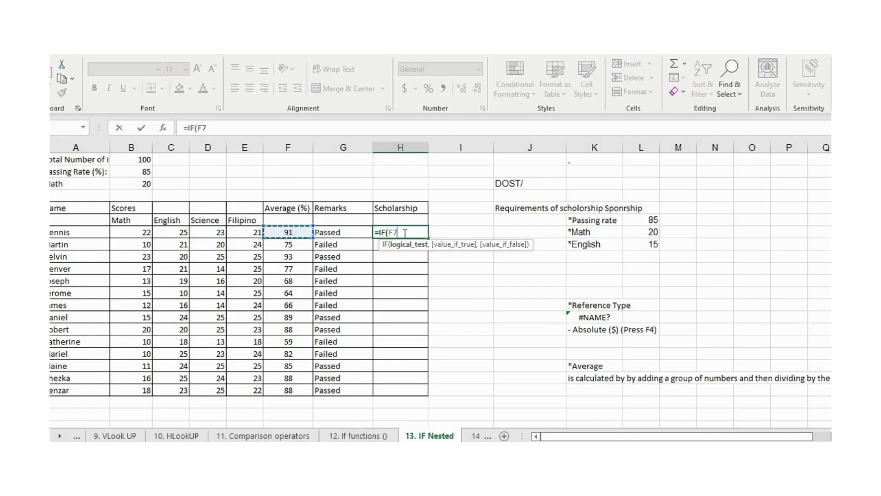
type(">=")
left_click(130, 171)
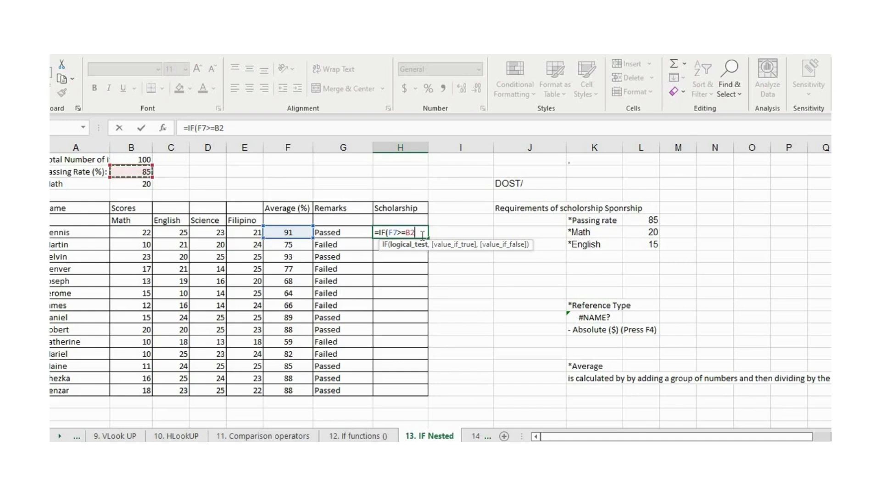
type(",")
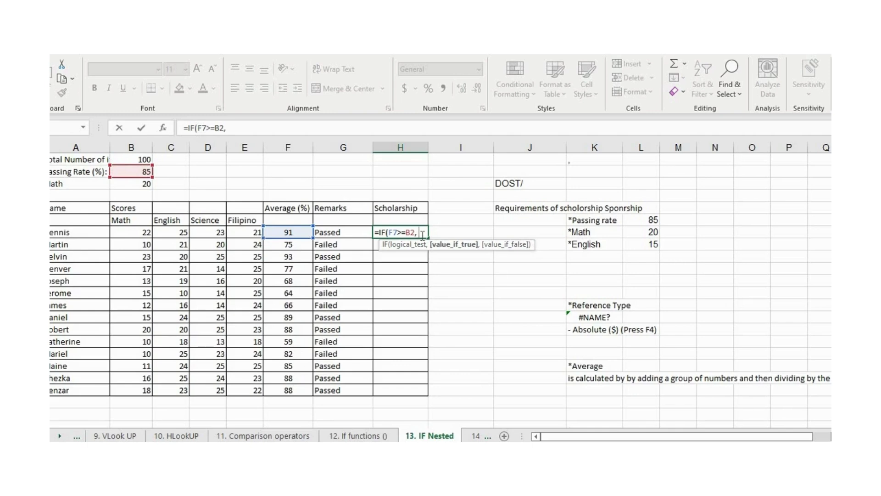
Nest a second IF as the value if true, testing the Math score against the Math requirement with B7>=B3.
type("IF")
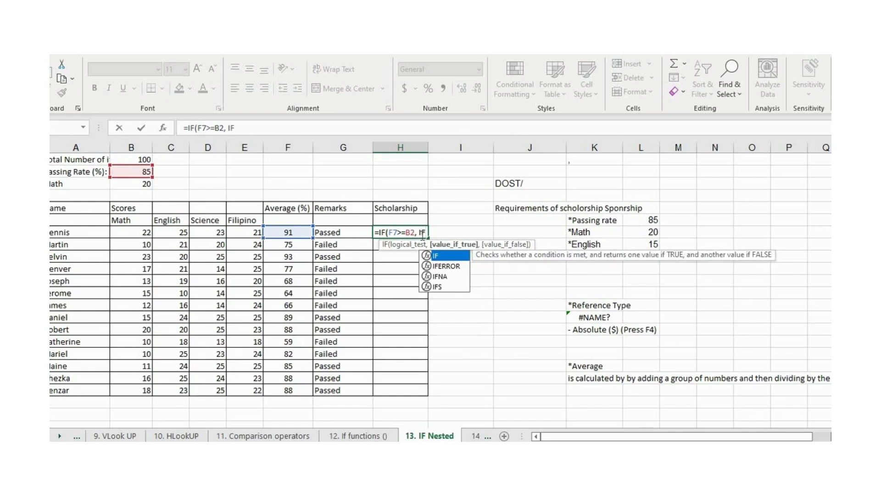
type("(")
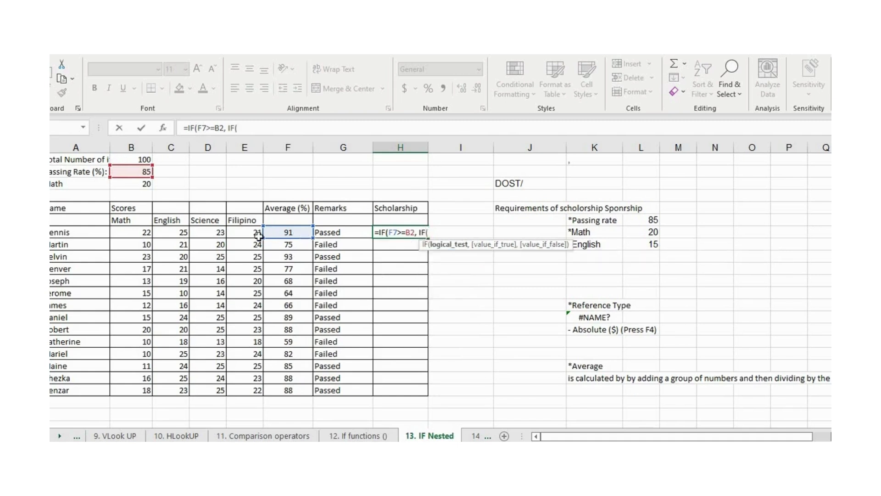
left_click(133, 231)
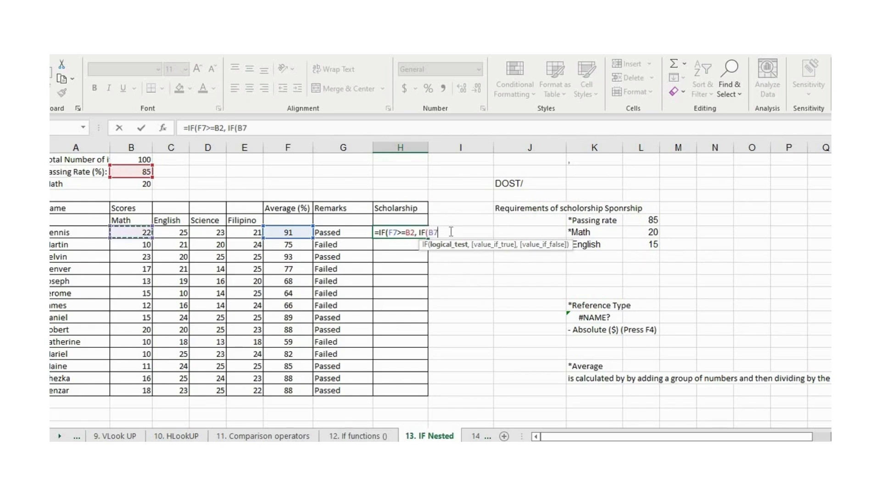
type(">=")
left_click(137, 183)
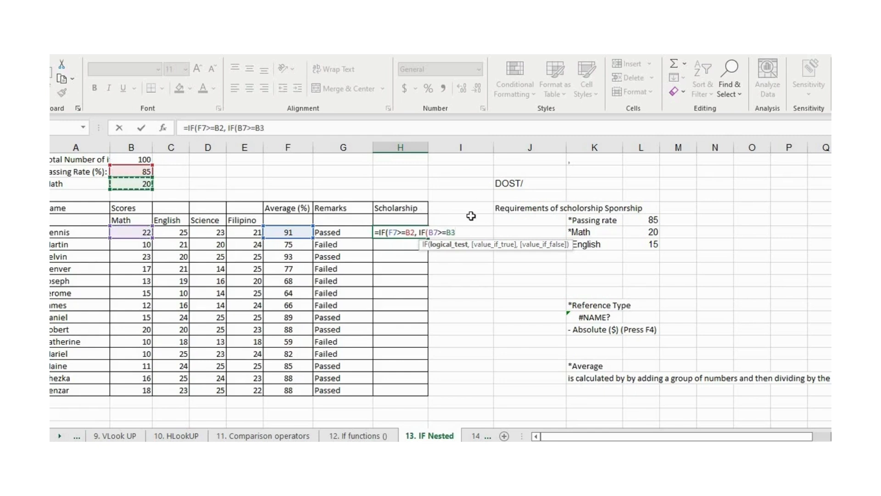
type(",")
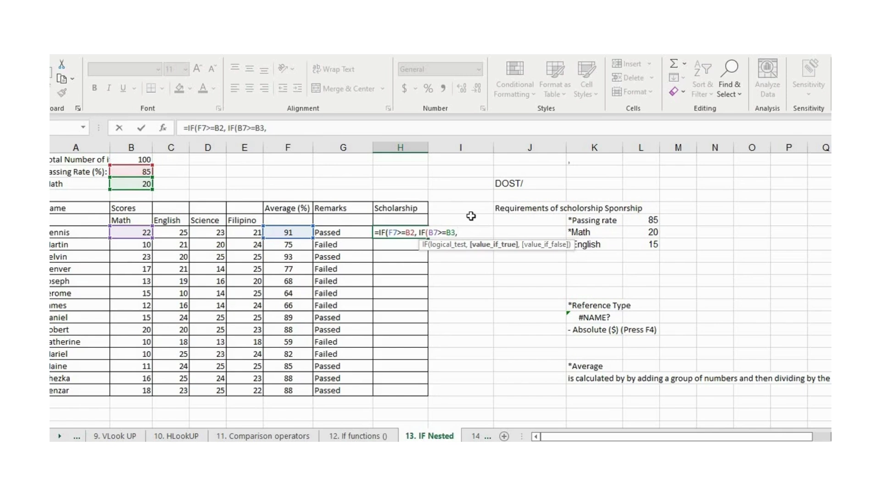
Give the nested IF the results "Qualified" if true and "Not Qualified" if false, and close it.
type("\"Qualified")
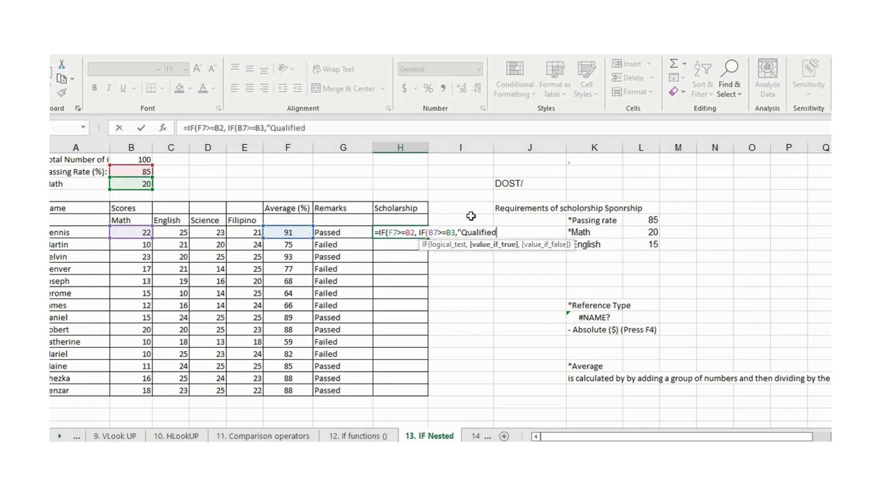
type("\",")
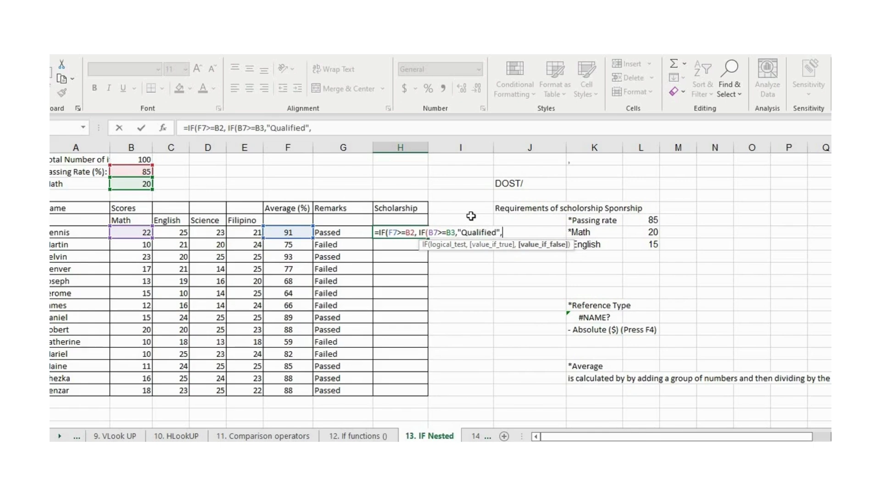
type("\"Not Qualified")
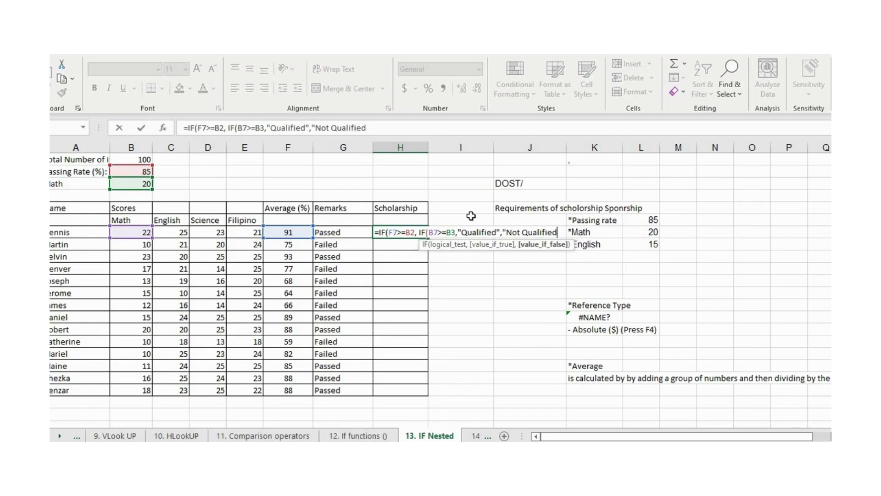
type("\")")
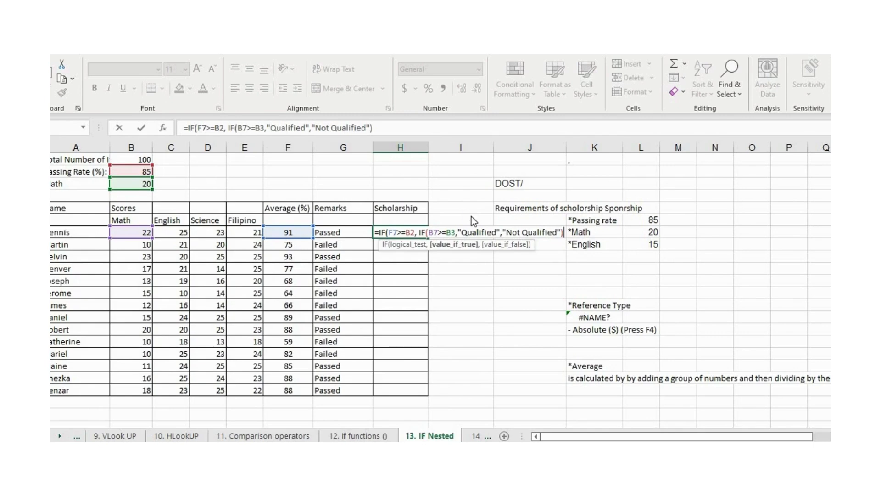
Decline the proposed formula correction, add the outer IF's missing closing parenthesis by hand and commit the Scholarship formula.
key("Return")
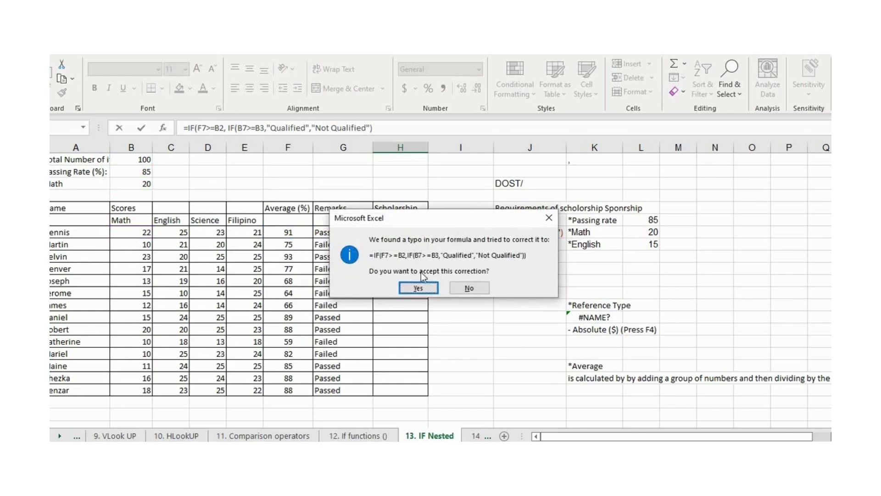
left_click(549, 218)
left_click(452, 276)
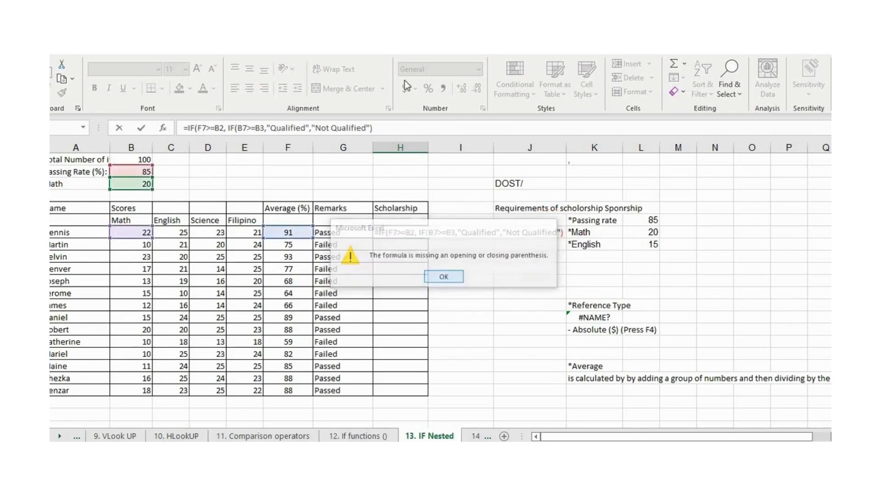
left_click(379, 128)
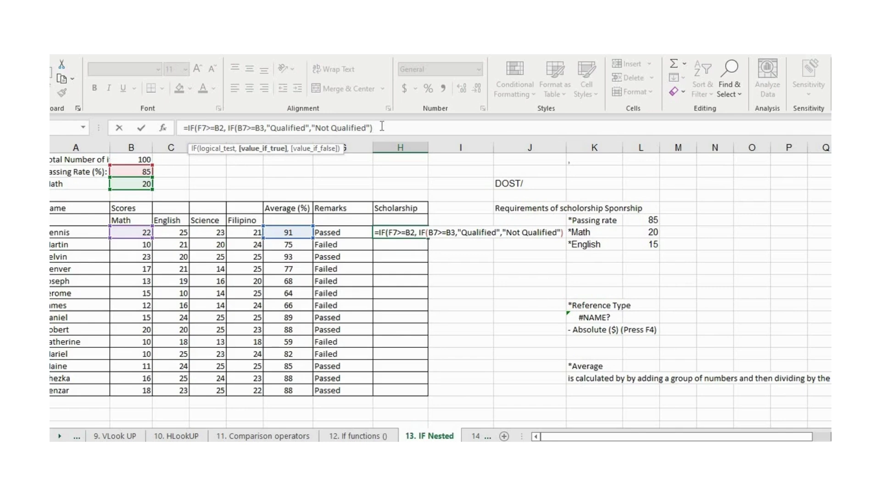
type(")")
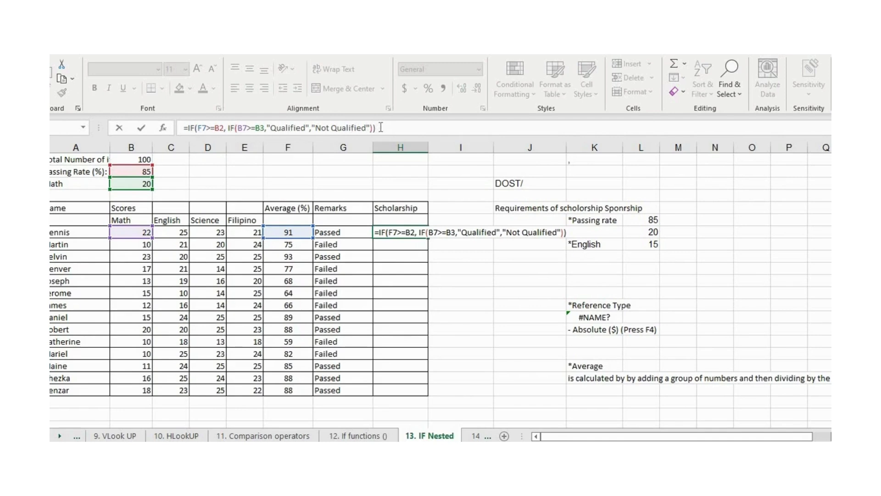
key("Return")
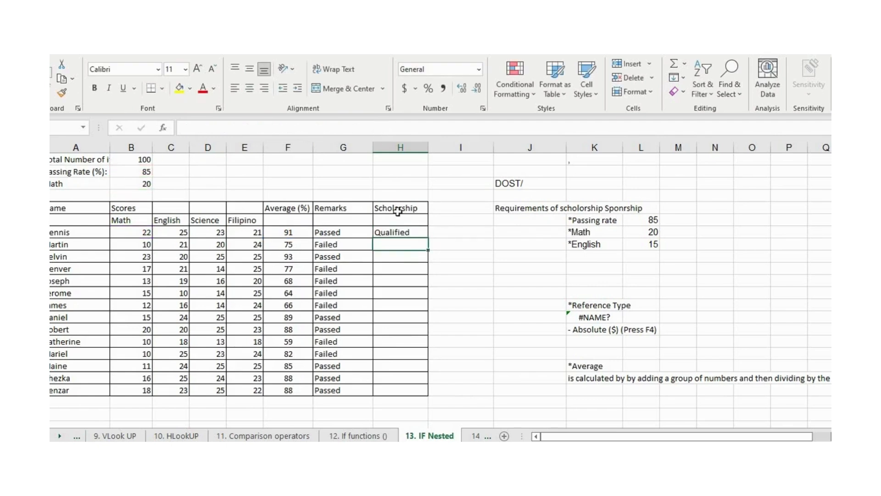
Make the passing rate and Math requirement references absolute as $B$2 and $B$3 in the first student's Scholarship formula.
left_click(404, 231)
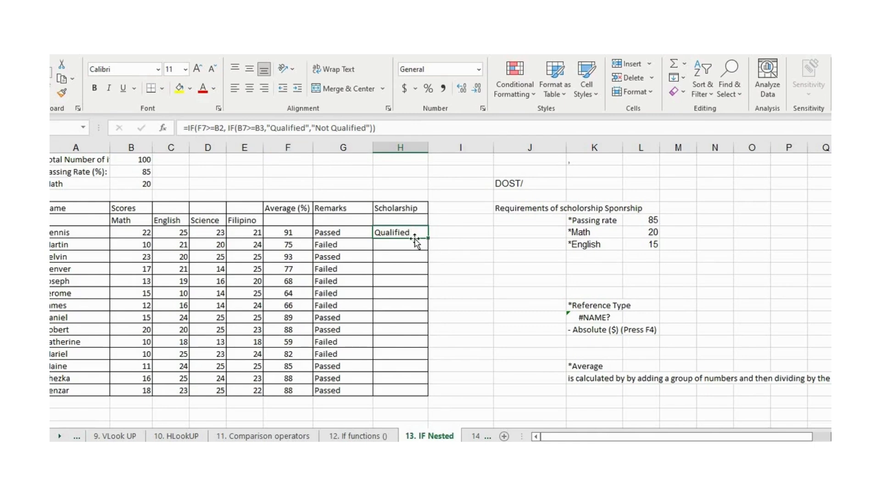
left_click(216, 129)
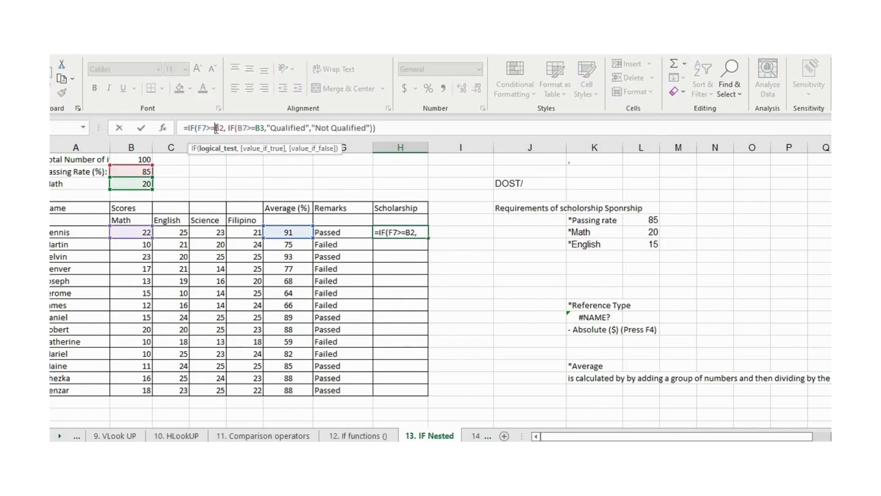
key("F4")
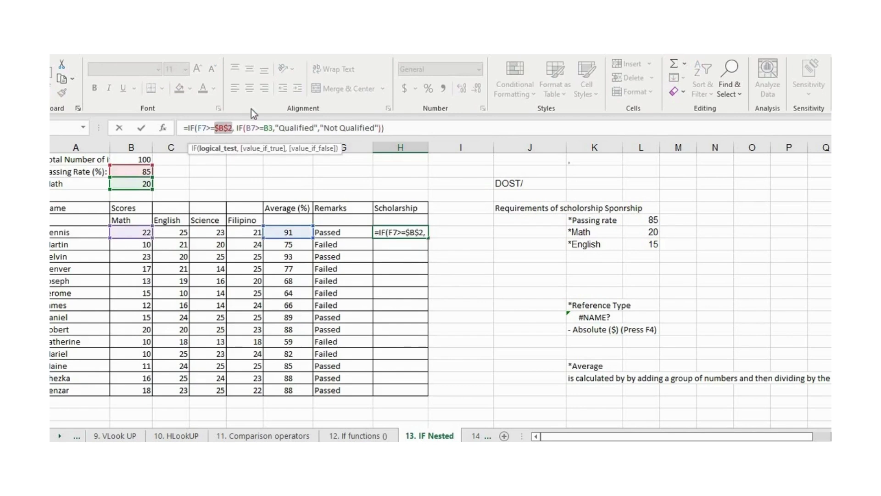
left_click(265, 127)
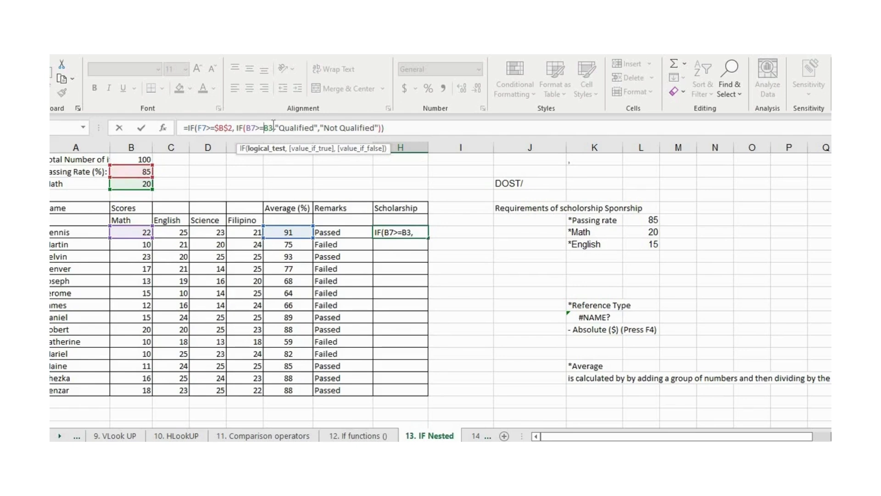
key("F4")
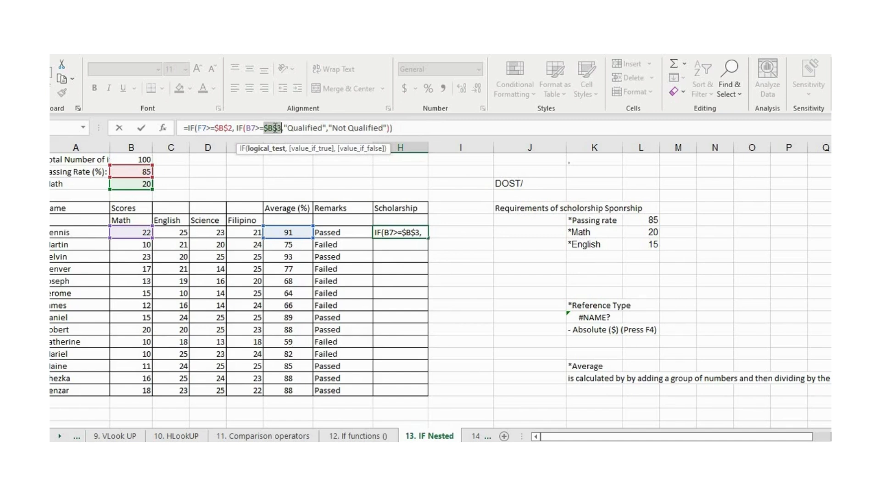
left_click(409, 125)
key("Return")
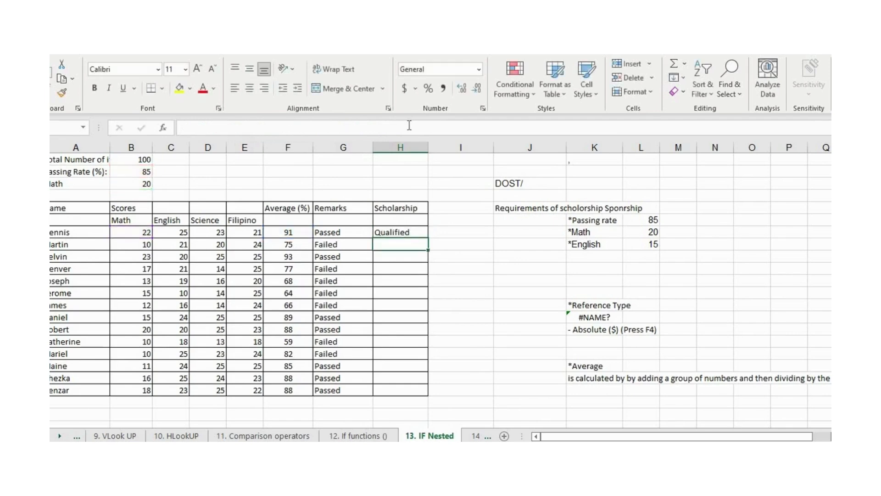
Fill the first student's Scholarship formula down to the last student and deselect the column.
left_click(401, 228)
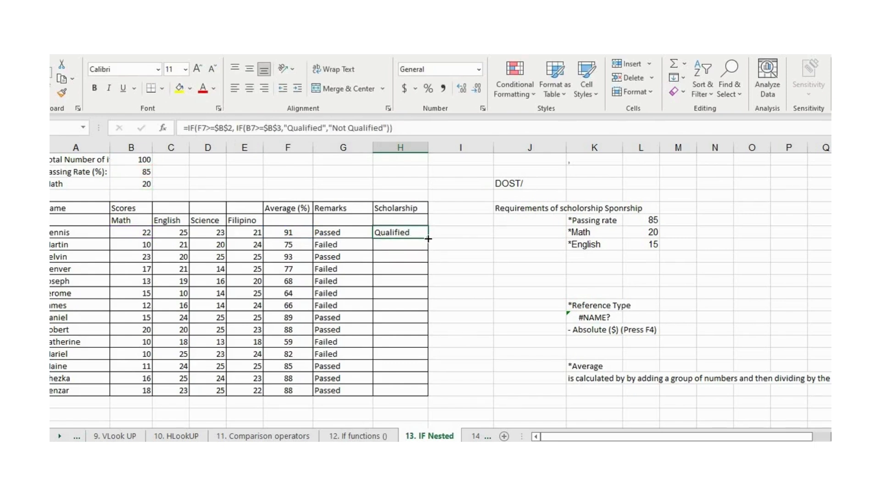
left_click_drag(428, 238, 420, 398)
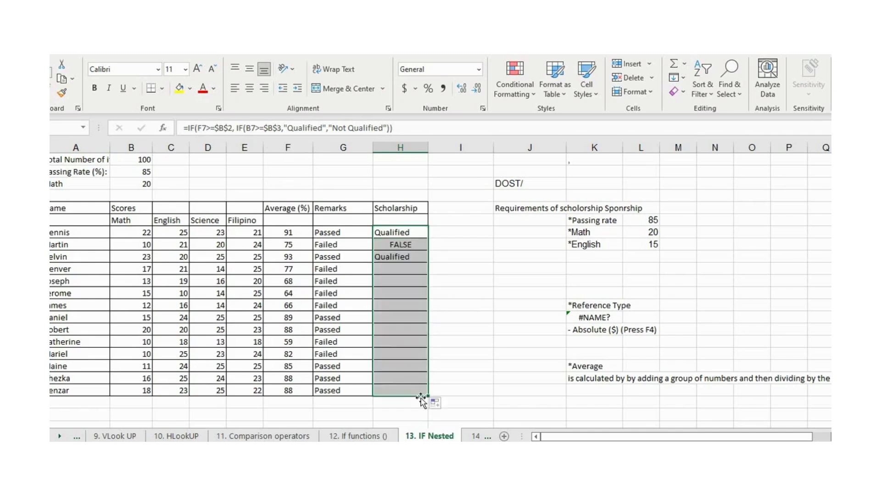
left_click(466, 287)
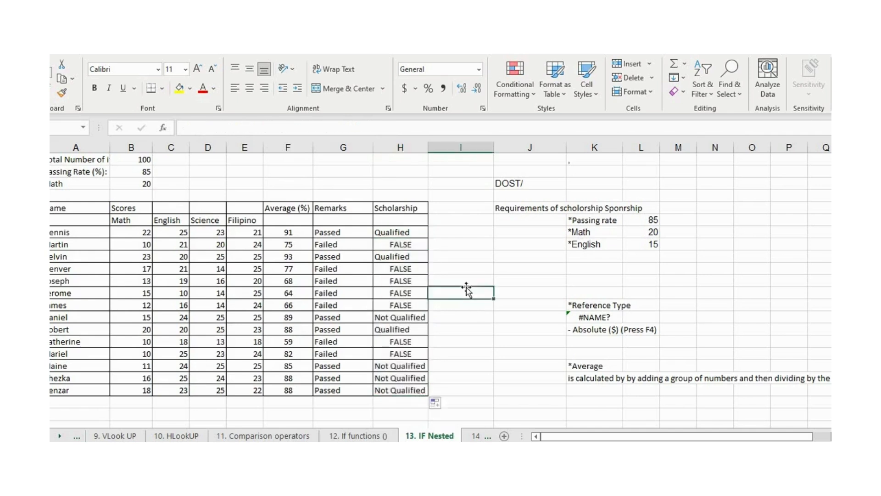
Examine the filled Scholarship formulas of several students, comparing their relative score references and absolute requirement references.
left_click(393, 236)
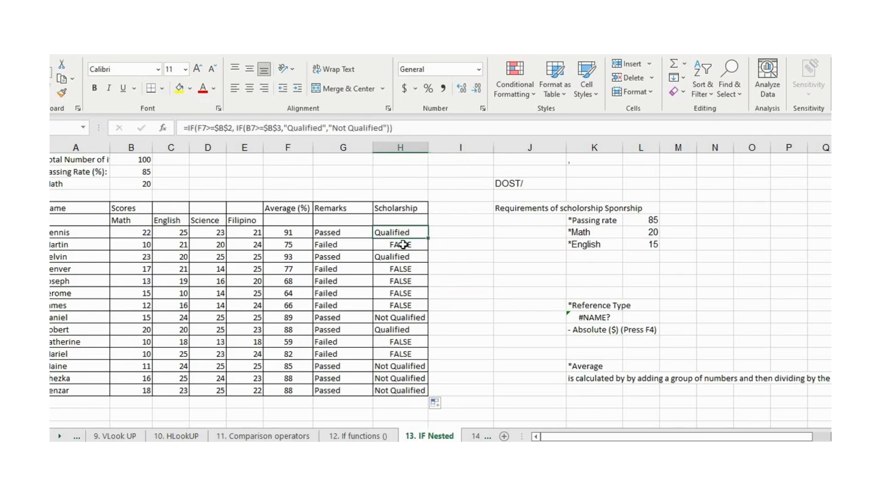
left_click(403, 244)
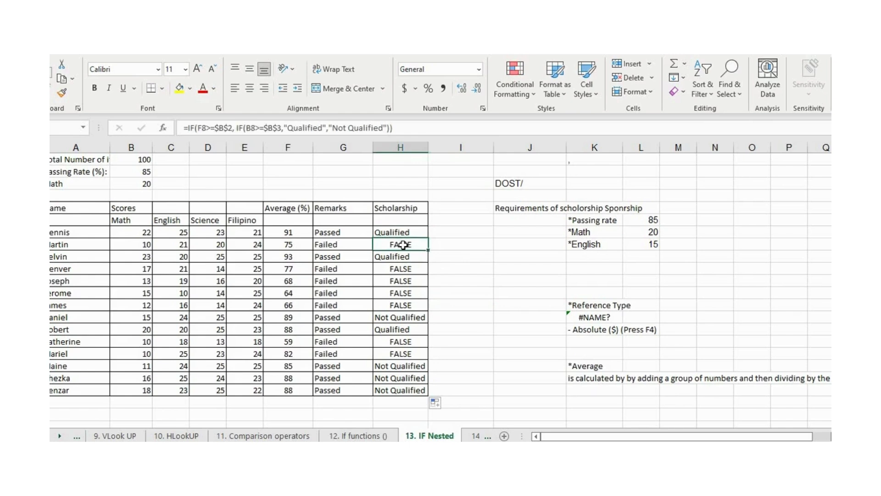
left_click(386, 319)
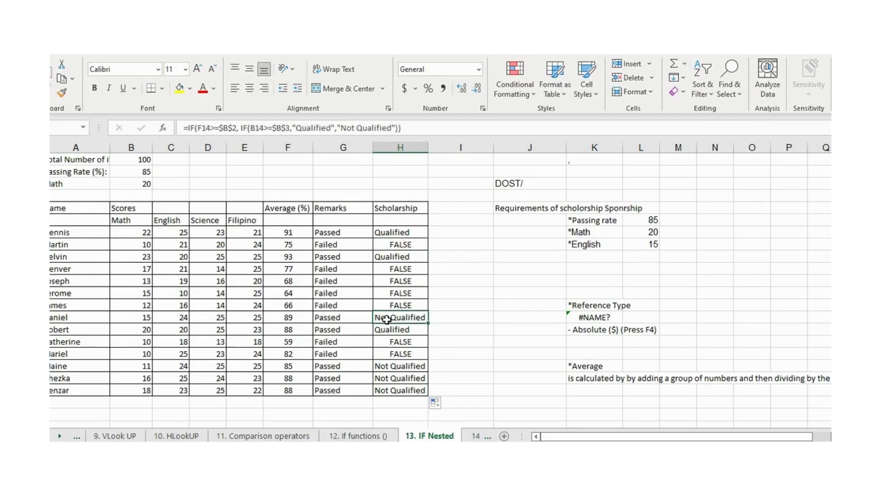
left_click(402, 271)
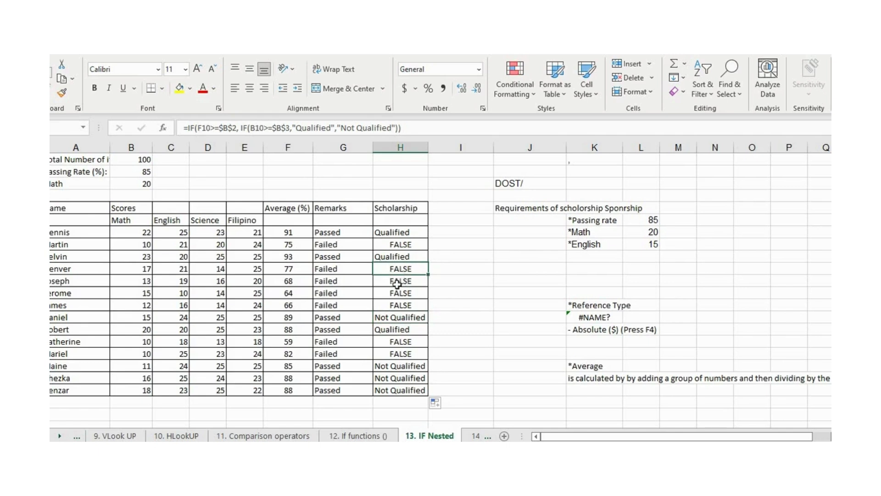
left_click(397, 282)
left_click(396, 304)
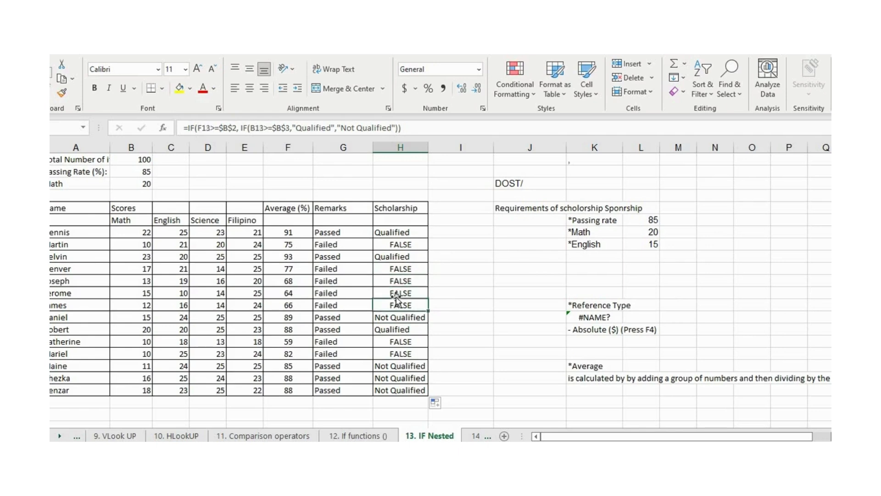
Check the Scholarship formulas in H12, H10 and H11 for the locked passing rate and Math requirement references.
left_click(396, 293)
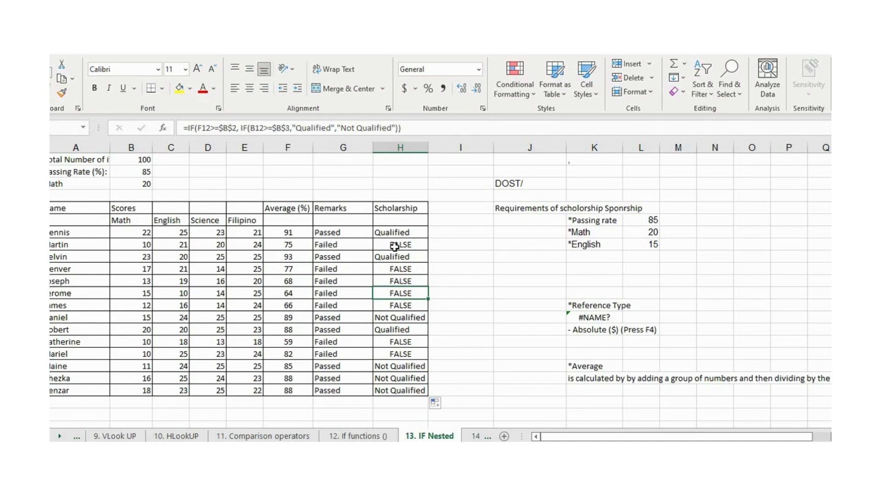
left_click(395, 269)
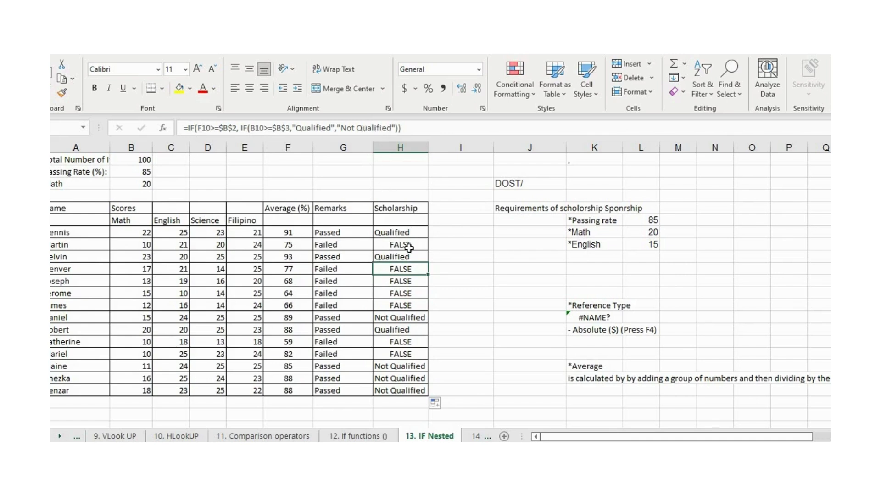
left_click(403, 278)
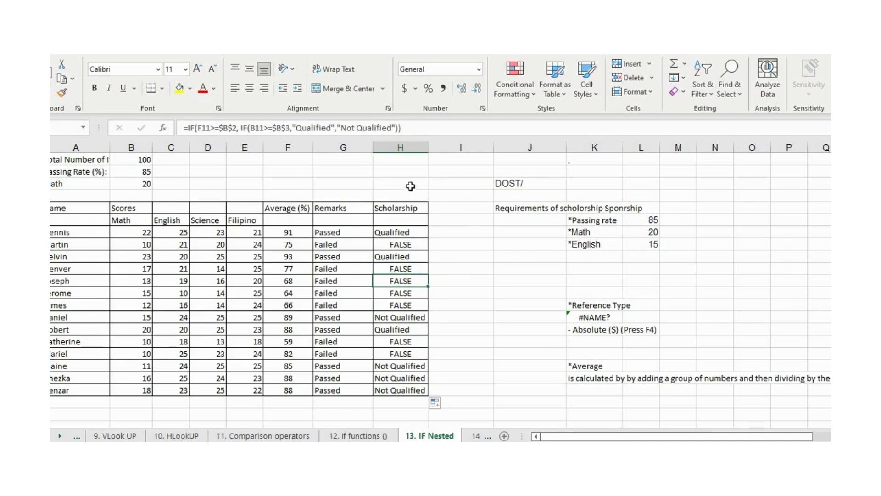
Replace the $B$2 reference in the first student's Scholarship formula with the constant 85.
left_click(401, 235)
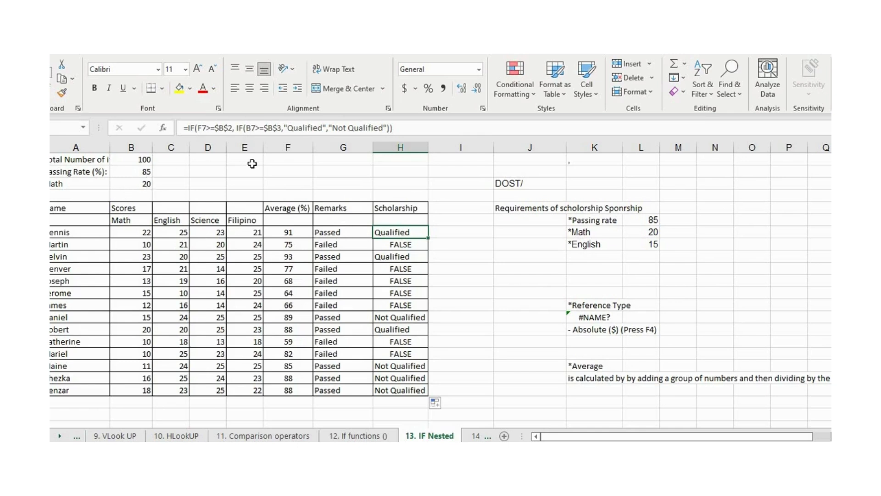
left_click(233, 128)
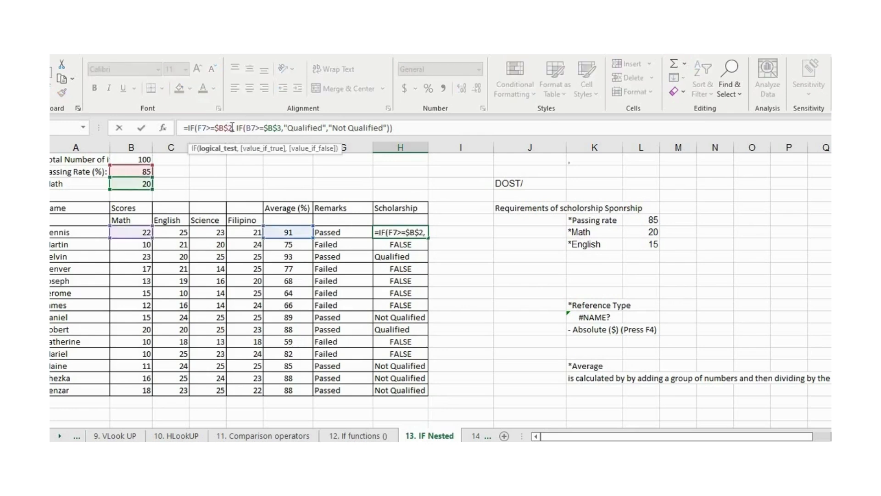
key("BackSpace")
key("BackSpace")
key("BackSpace")
key("BackSpace")
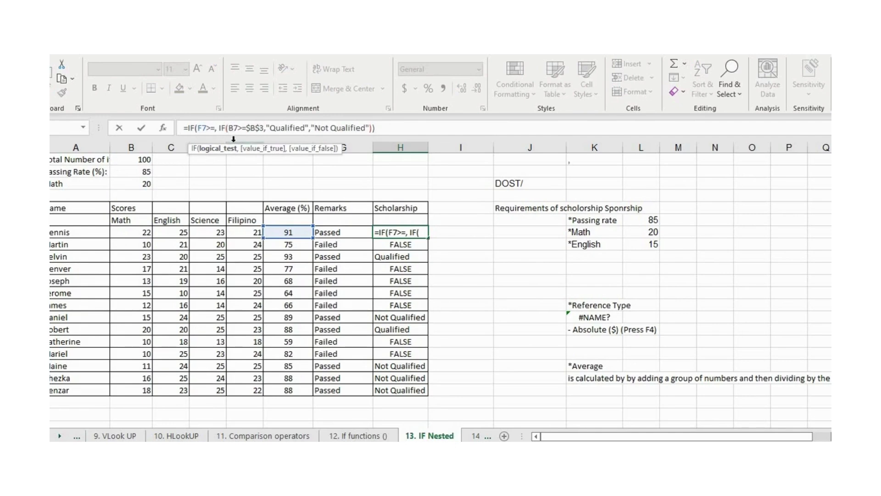
type("85")
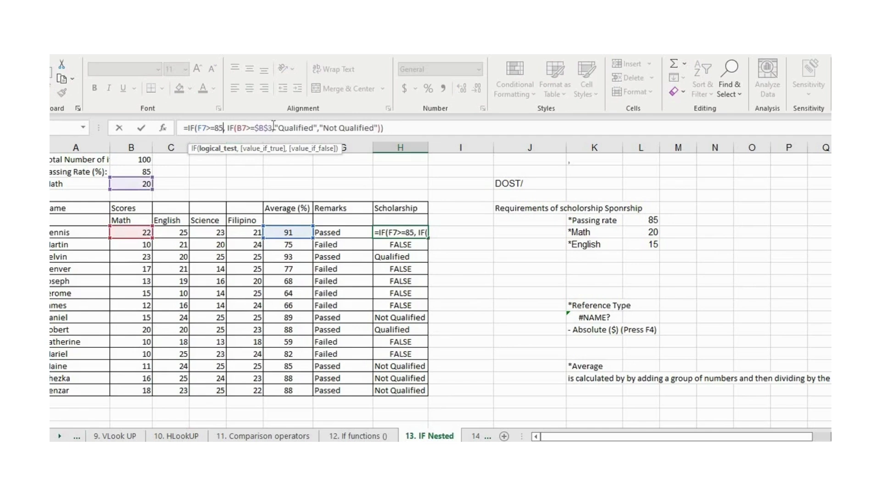
Replace the $B$3 reference in the inner IF of the first student's Scholarship formula with 20 and commit the formula.
left_click(274, 127)
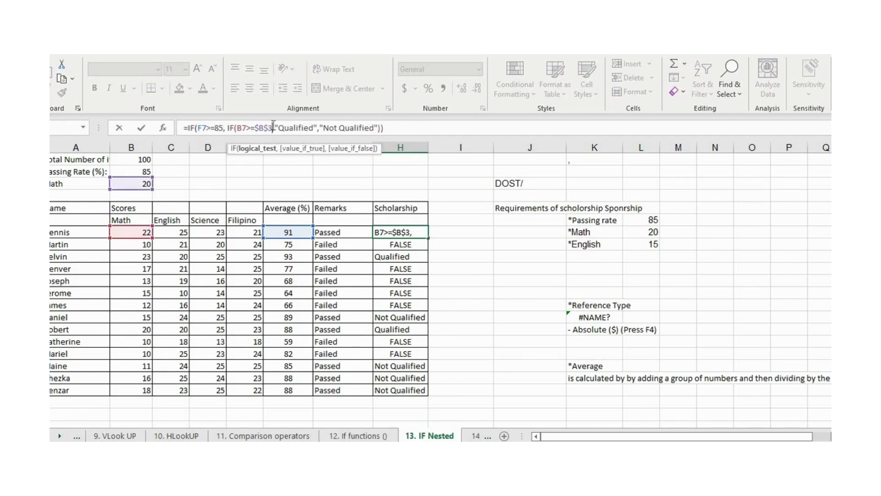
key("BackSpace")
key("BackSpace")
key("BackSpace")
key("BackSpace")
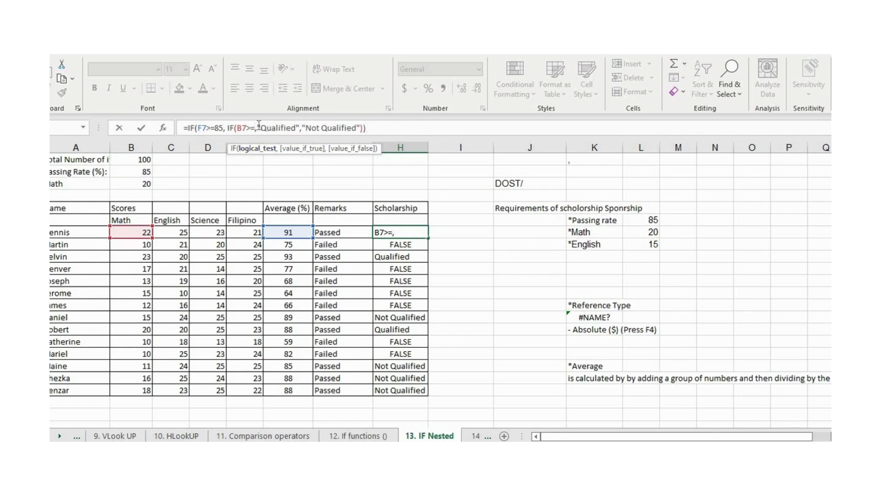
type("20")
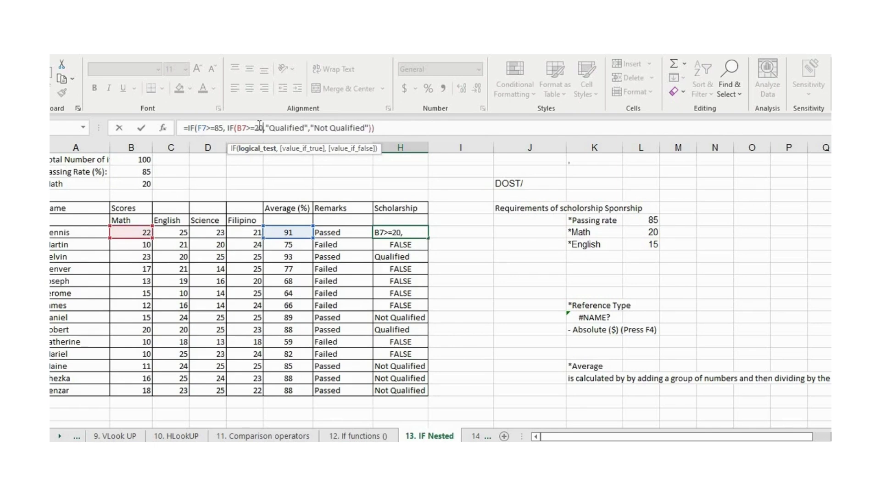
left_click(382, 128)
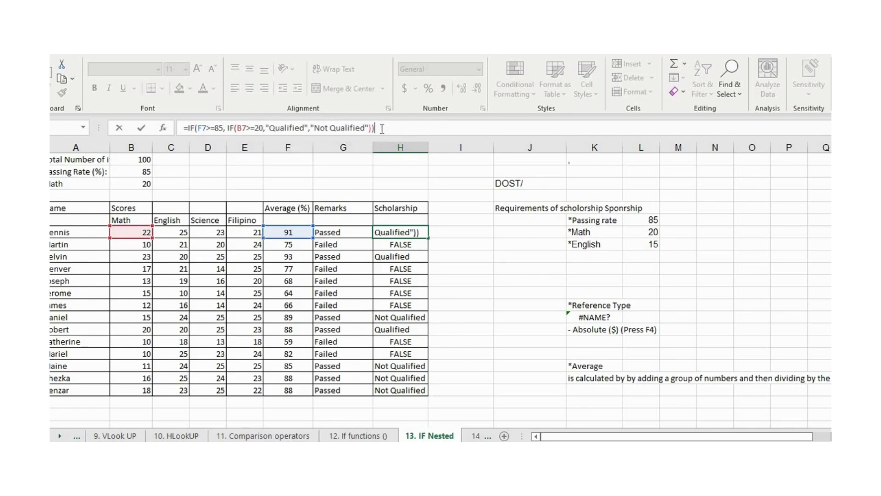
key("Return")
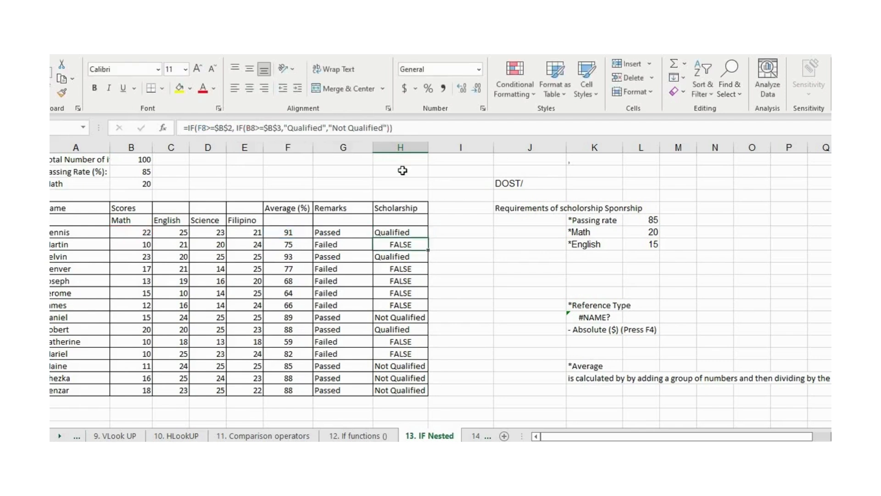
Fill the Scholarship formula with the constants 85 and 20 from H7 down to the last student and deselect the column.
left_click(401, 232)
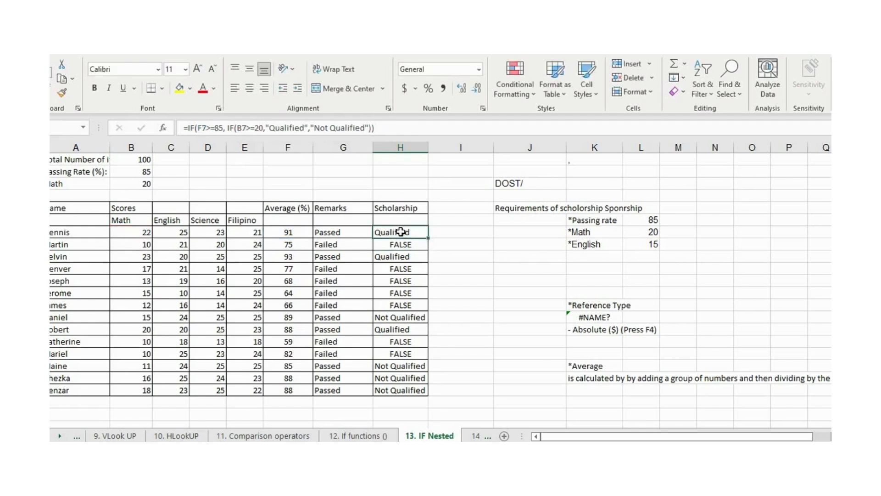
left_click_drag(429, 239, 424, 394)
left_click(474, 289)
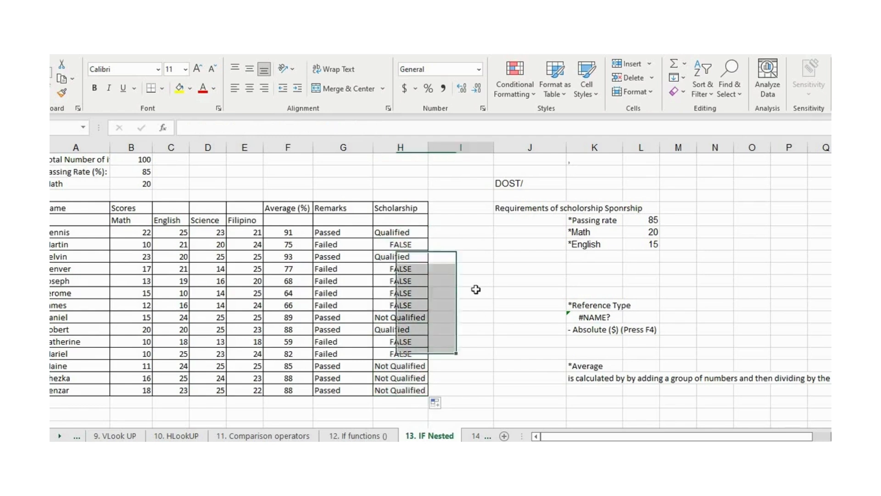
Examine the refilled Scholarship formulas from the first to the last student, comparing their cell references and the constants 85 and 20.
left_click(407, 232)
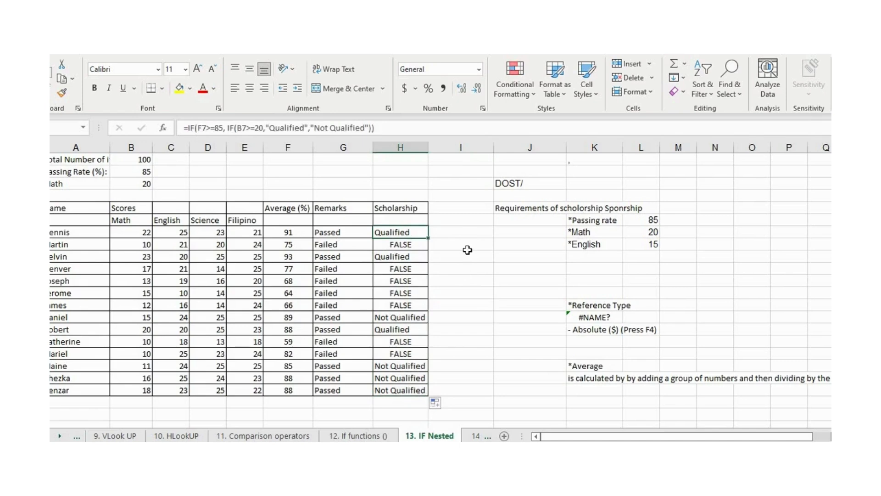
left_click(405, 245)
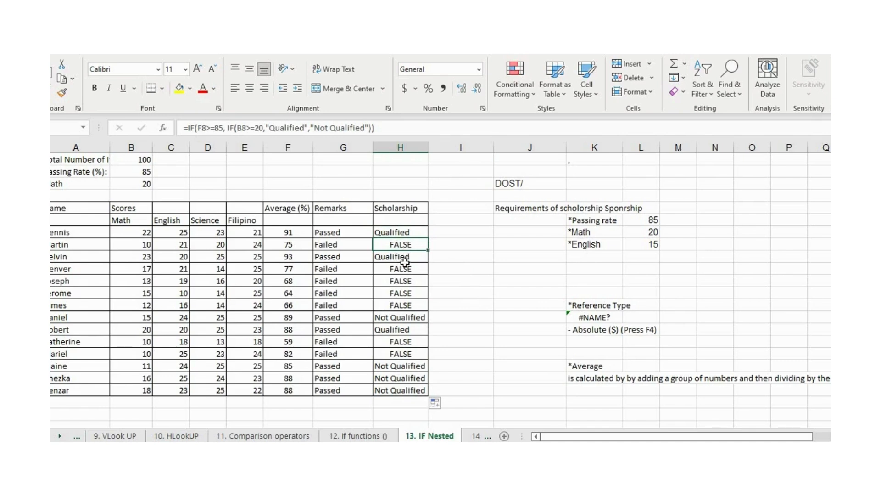
left_click(405, 268)
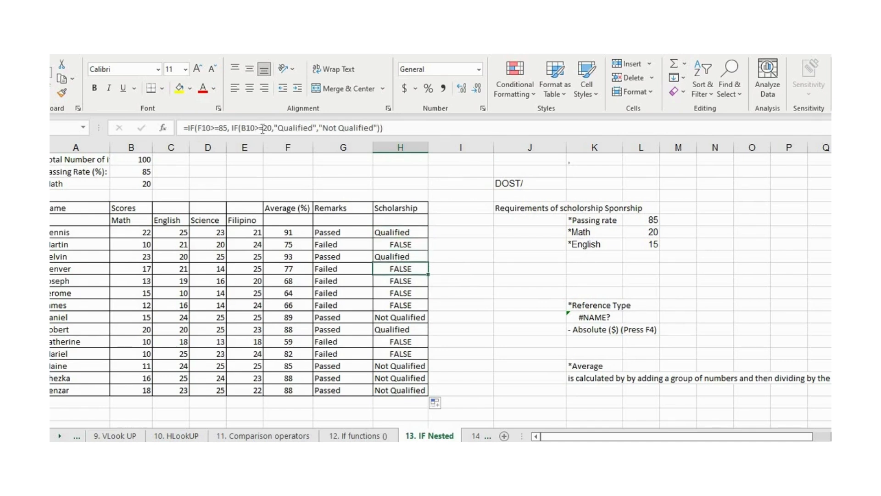
left_click(398, 289)
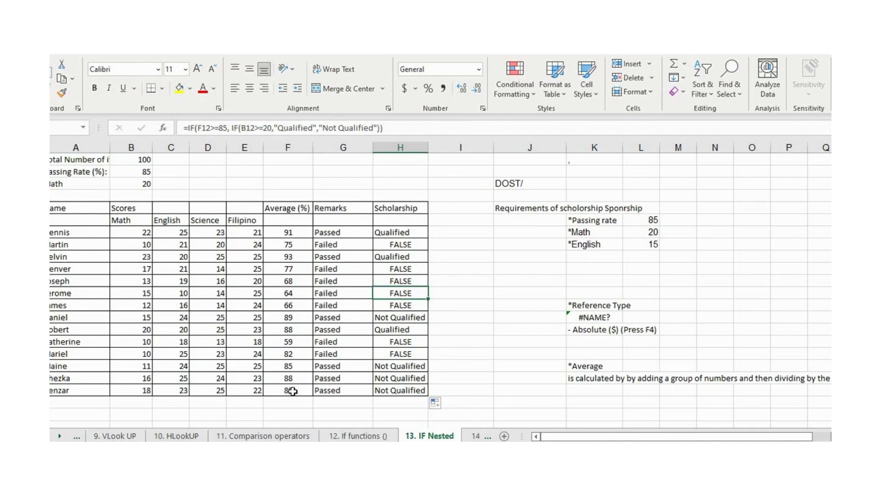
left_click(375, 389)
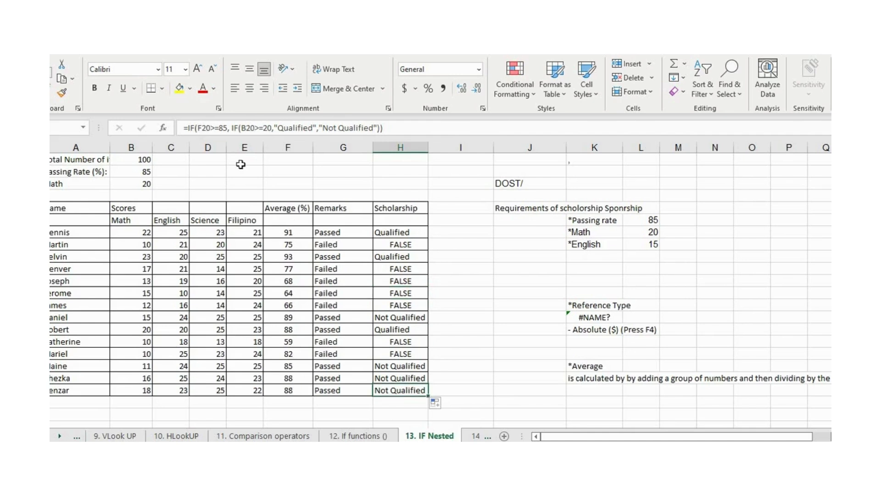